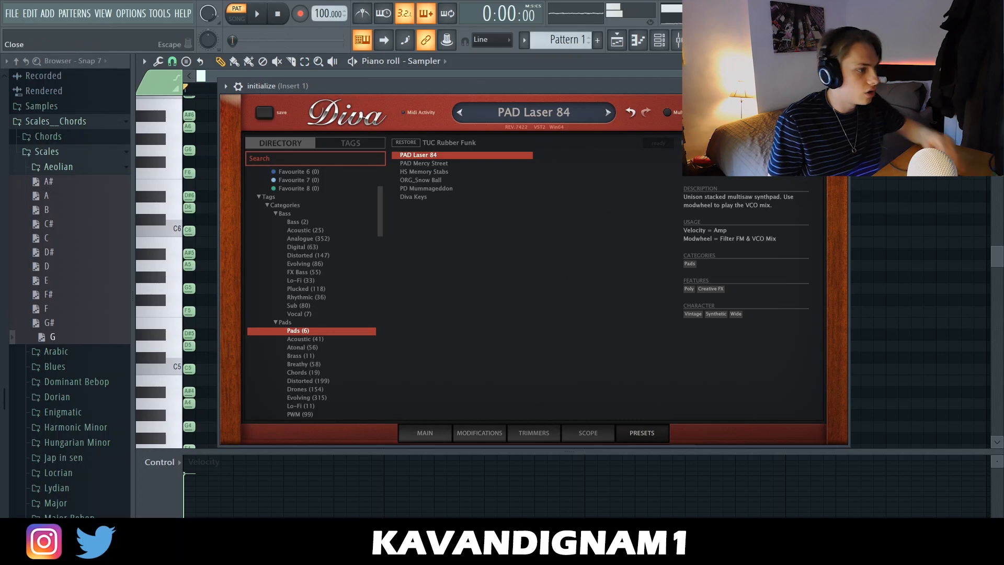
# Close the Diva window, change the bar-two chord to A#4, D5, F5 and A#5, and play both chords back
pyautogui.press('Escape')
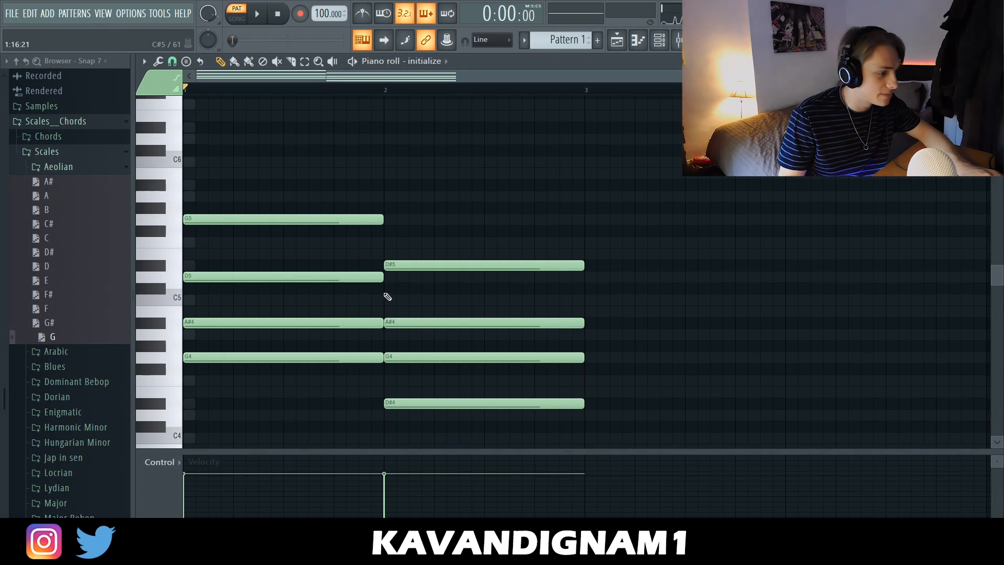
pyautogui.moveTo(454, 428); pyautogui.dragTo(449, 281)
pyautogui.moveTo(460, 401); pyautogui.dragTo(442, 180)
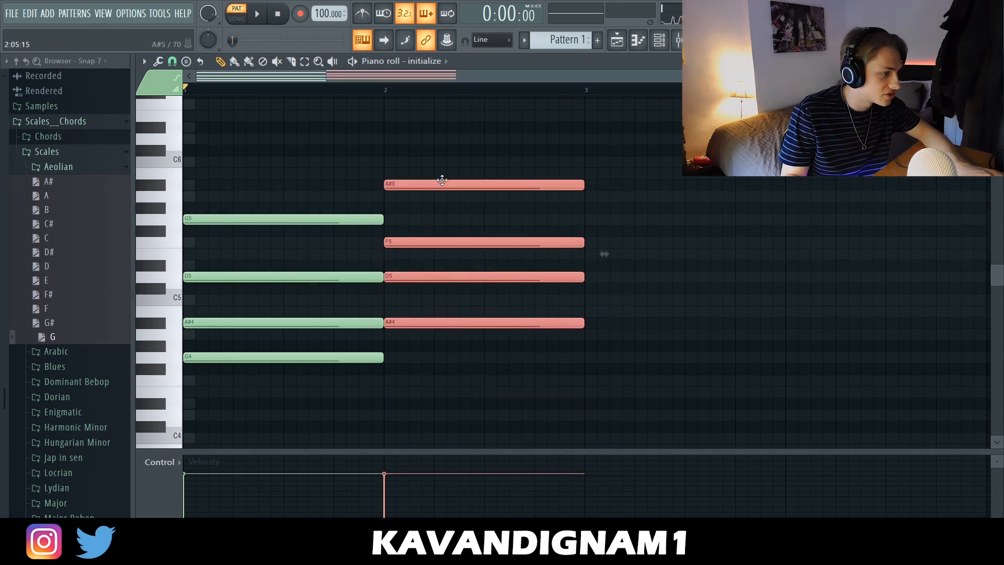
pyautogui.click(444, 297)
pyautogui.press('space')
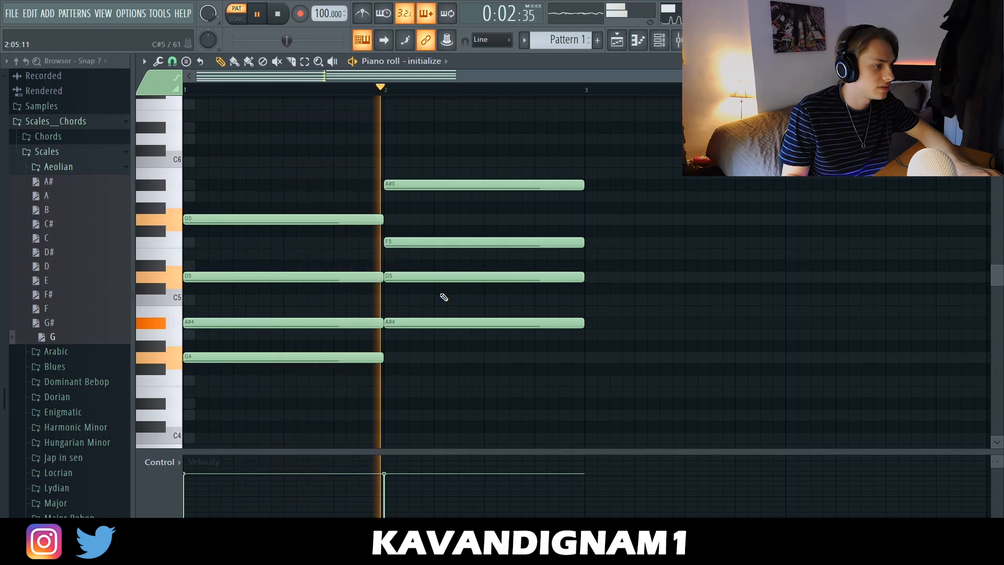
pyautogui.press('space')
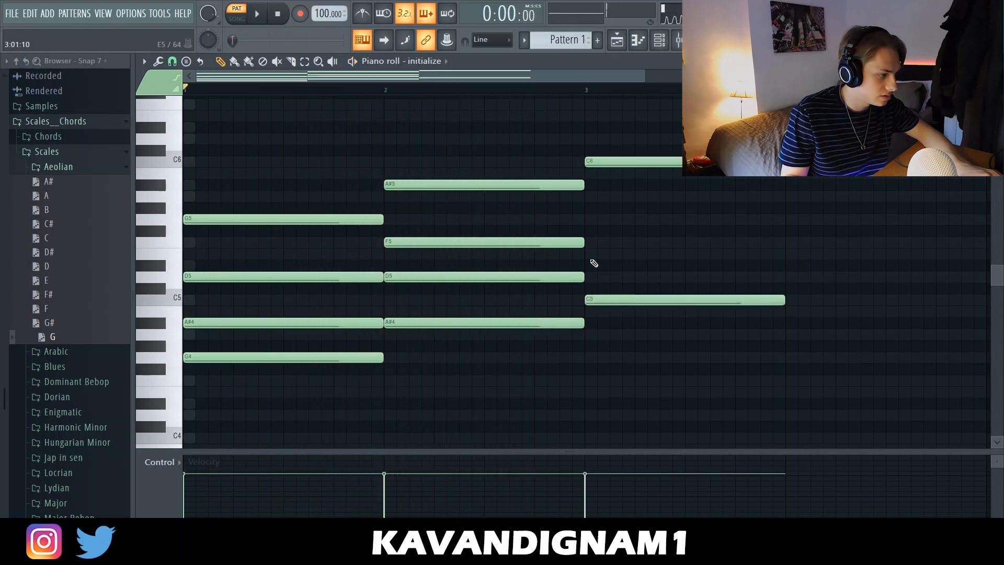
# Fill out the bar-three chord with G5 to complete C5, D#5, G5 and C6, and play the progression
pyautogui.click(590, 220)
pyautogui.press('space')
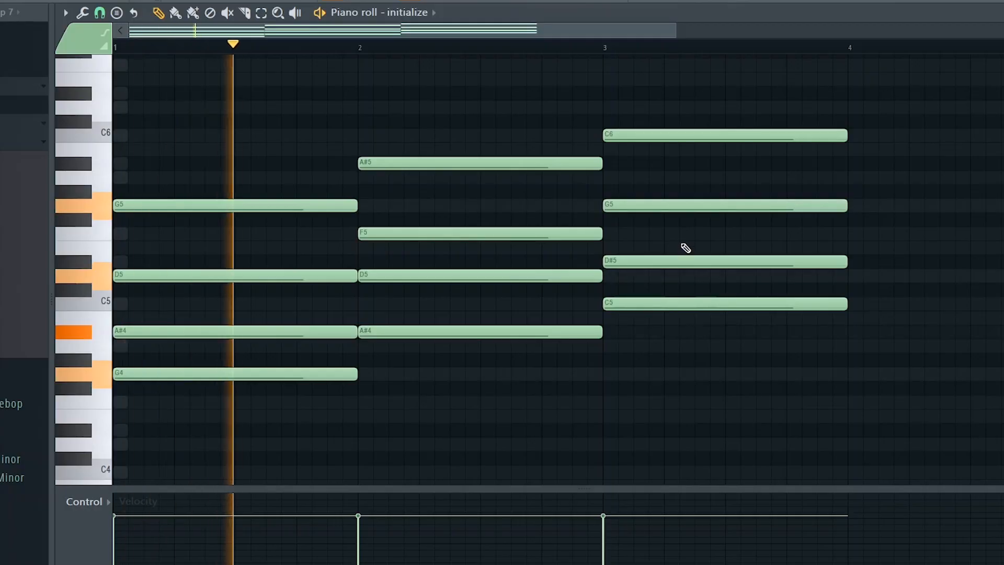
pyautogui.scroll(-2, 684, 251)
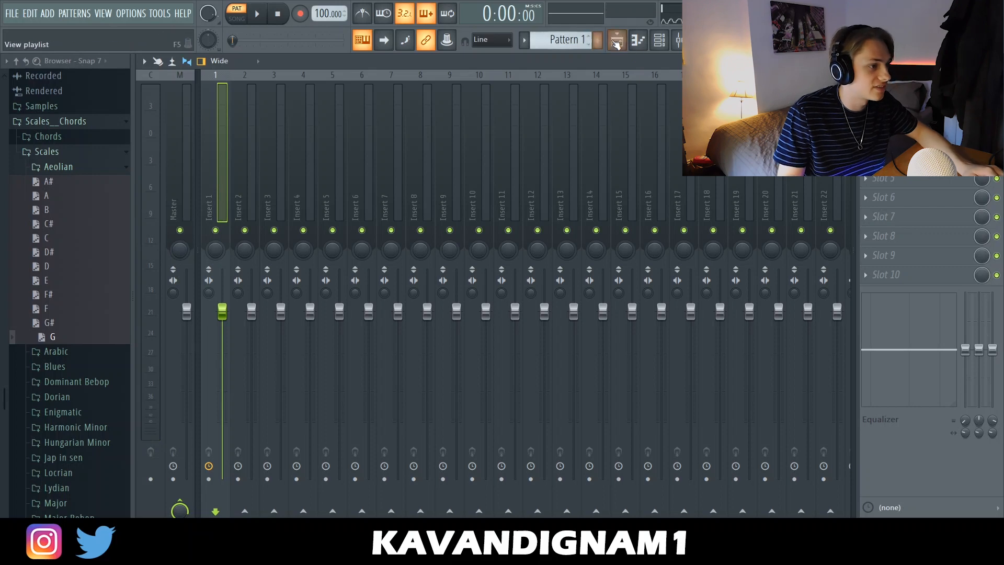
# Add a JUNO-106 channel to the channel rack and open its piano roll
pyautogui.click(617, 42)
pyautogui.press('F6')
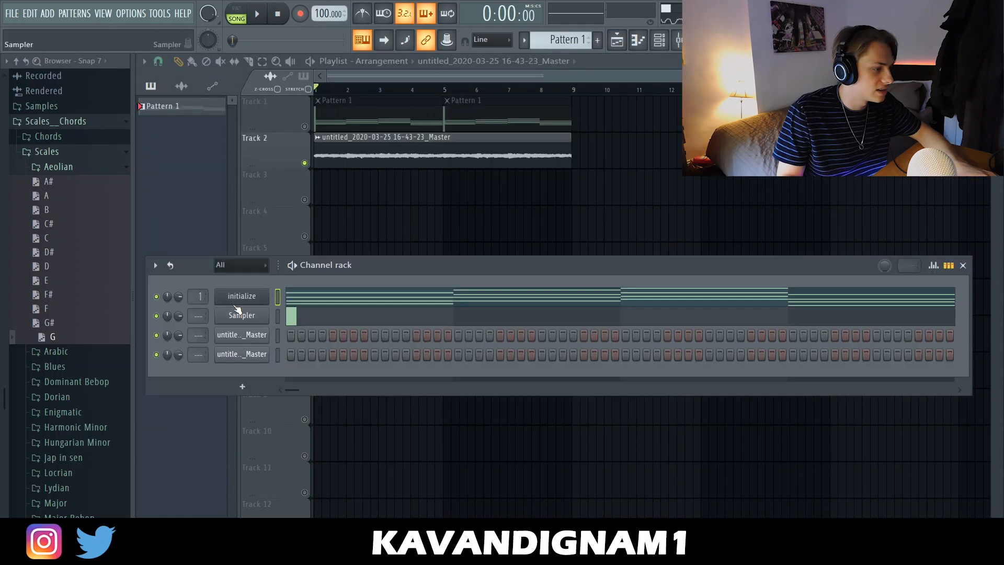
pyautogui.click(243, 389)
pyautogui.click(361, 358)
pyautogui.click(622, 177)
pyautogui.click(640, 42)
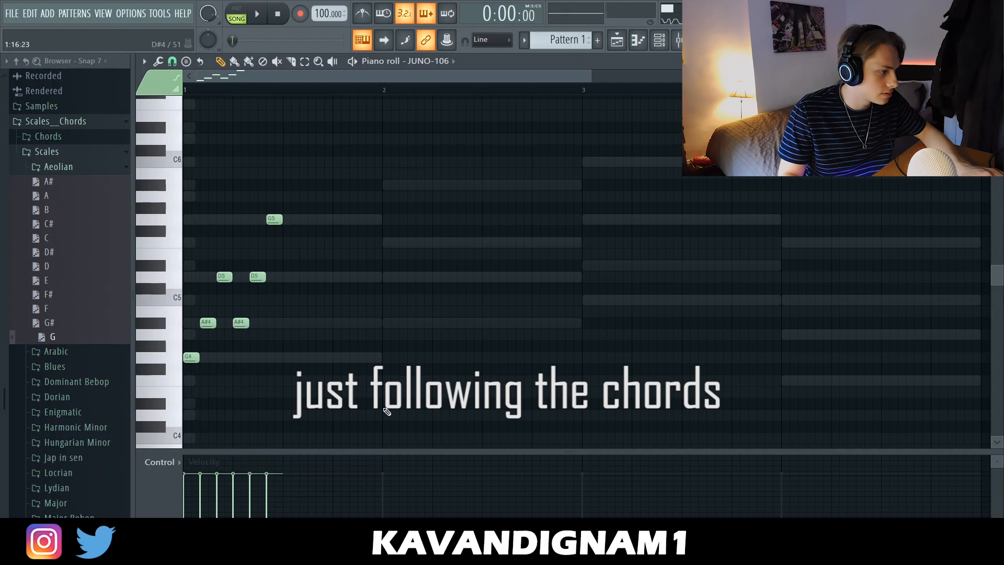
# Repeat the JUNO-106 arpeggio through bar two and move its C#5 notes up to D5
pyautogui.hotkey('ctrl', 'b')
pyautogui.hotkey('ctrl', 'b')
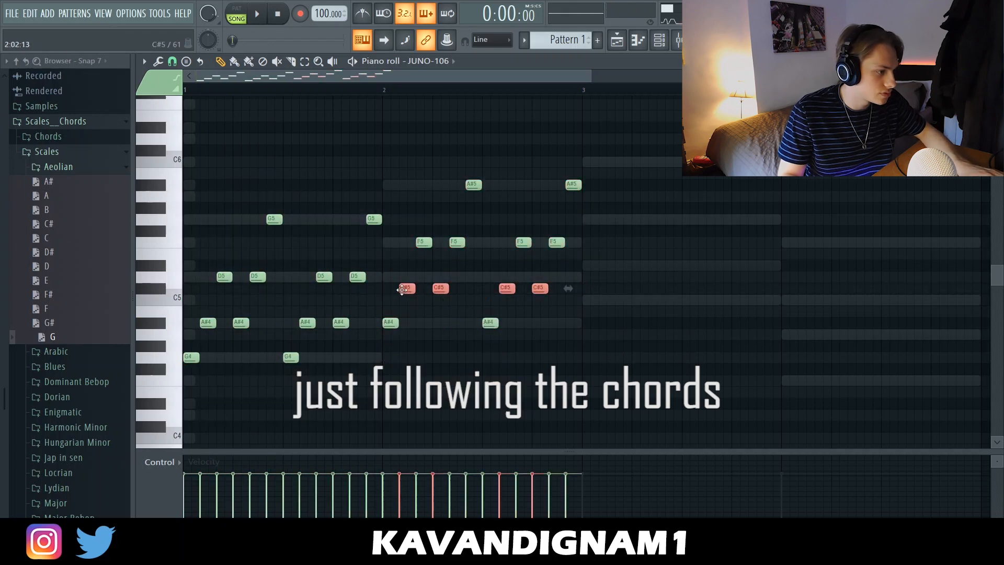
pyautogui.moveTo(403, 291); pyautogui.dragTo(403, 278)
# Duplicate the arpeggio into bars three and four, fit bar three to C5, D#5, G5 and C6, and shift bar four's notes lower
pyautogui.keyDown('ctrl'); pyautogui.click(576, 249); pyautogui.keyUp('ctrl')
pyautogui.hotkey('ctrl', 'b')
pyautogui.moveTo(591, 355); pyautogui.dragTo(592, 297)
pyautogui.keyDown('ctrl'); pyautogui.click(729, 204); pyautogui.keyUp('ctrl')
pyautogui.scroll(-1, 729, 204)
pyautogui.moveTo(910, 316); pyautogui.dragTo(660, 107)
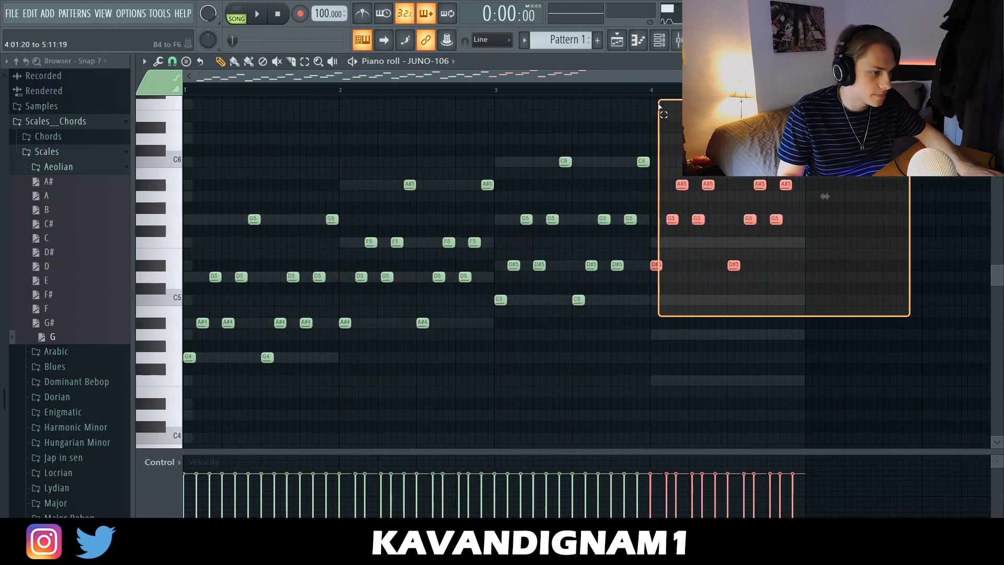
pyautogui.hotkey('ctrl', 'Down')
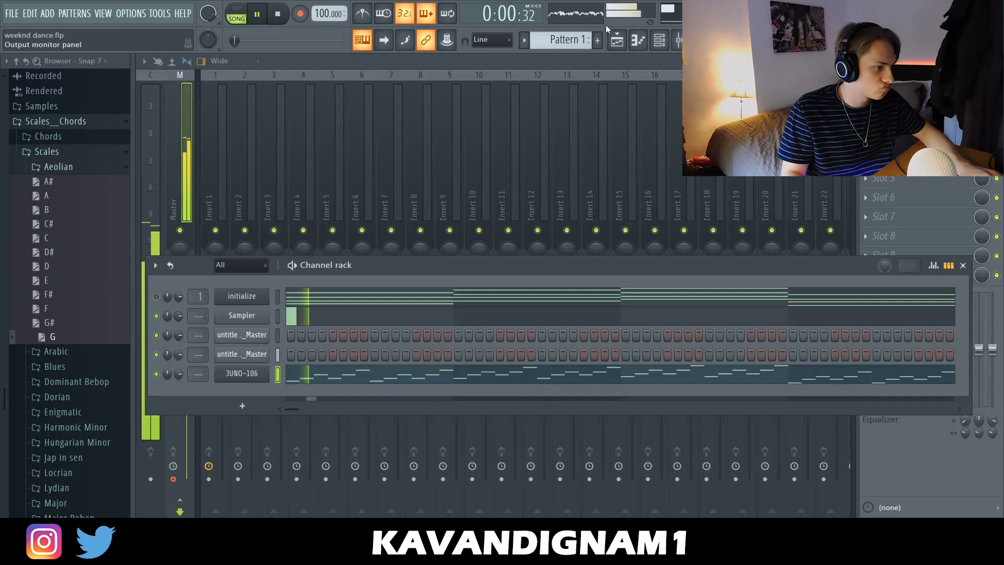
# Set the JUNO-106 channel volume to 59% during playback and save the project
pyautogui.click(623, 43)
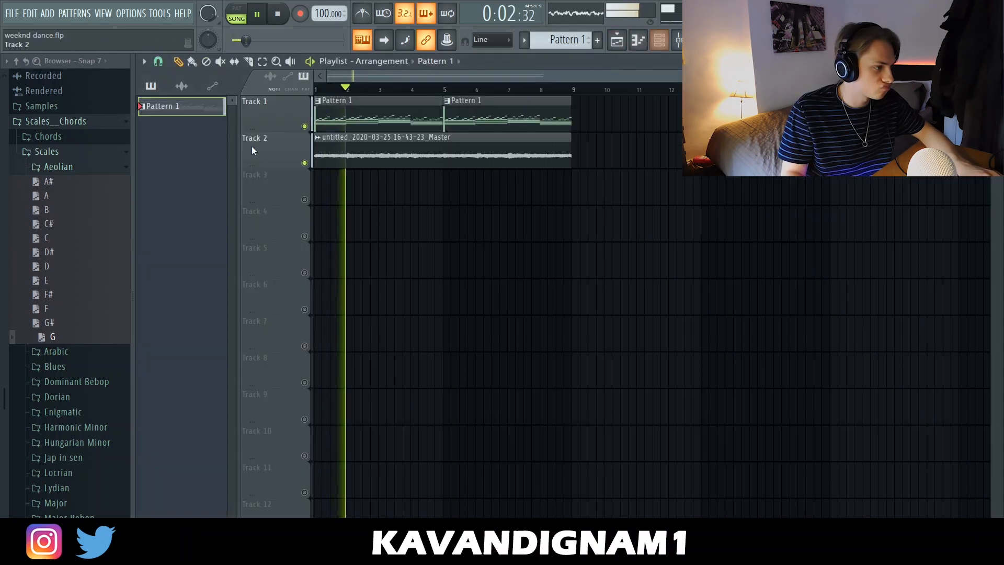
pyautogui.click(675, 45)
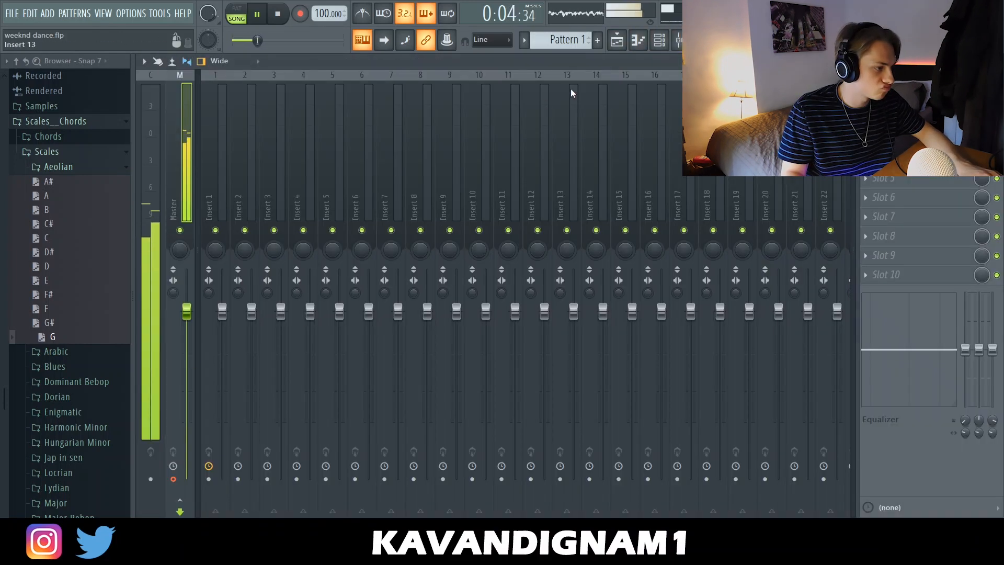
pyautogui.click(664, 46)
pyautogui.scroll(-5, 178, 375)
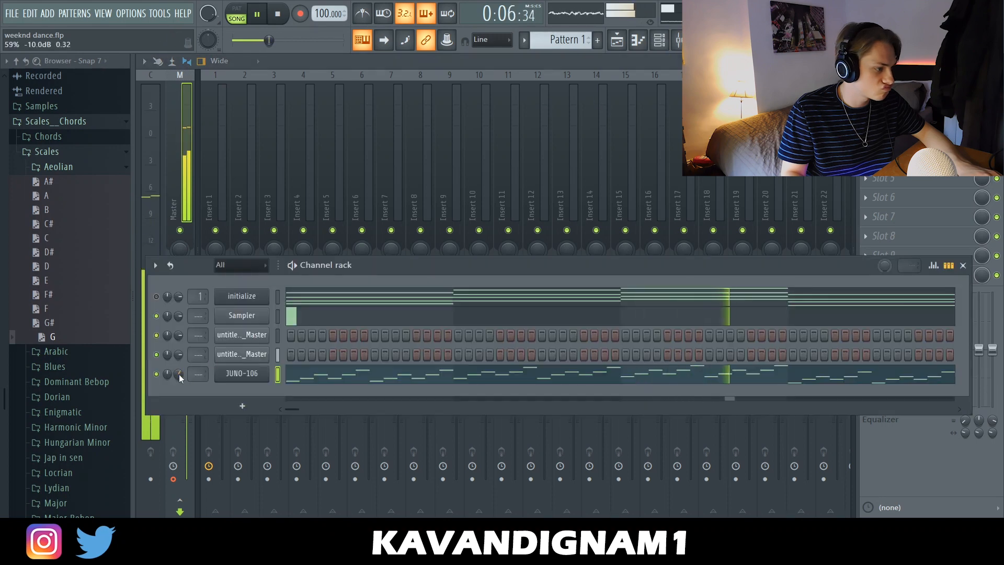
pyautogui.click(12, 14)
pyautogui.click(26, 71)
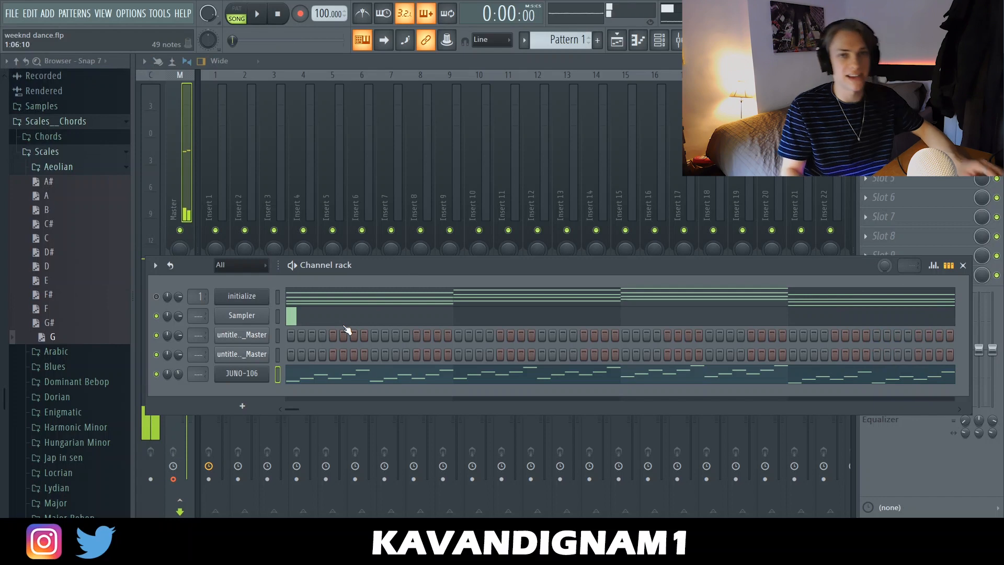
# Select mixer insert 2 and choose an effect for its first slot
pyautogui.click(247, 222)
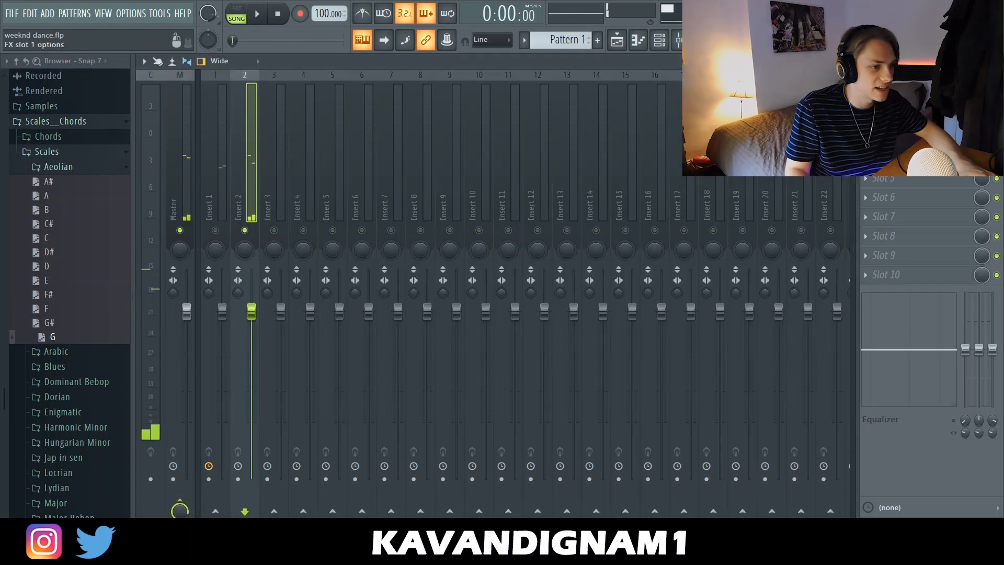
pyautogui.click(884, 100)
pyautogui.click(710, 304)
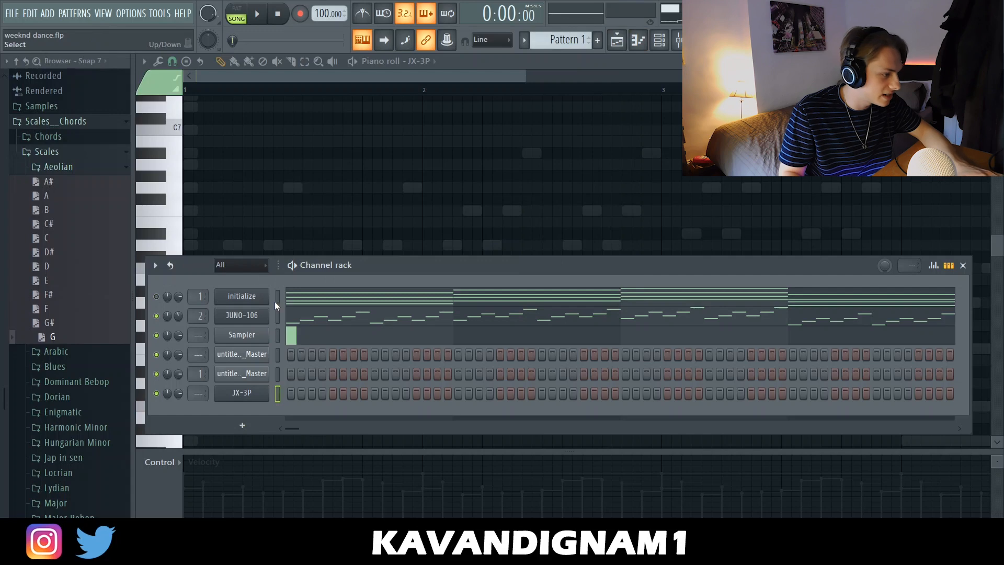
# Apply level randomization to the JX-3P chord notes and reduce the velocity of all of them
pyautogui.press('space')
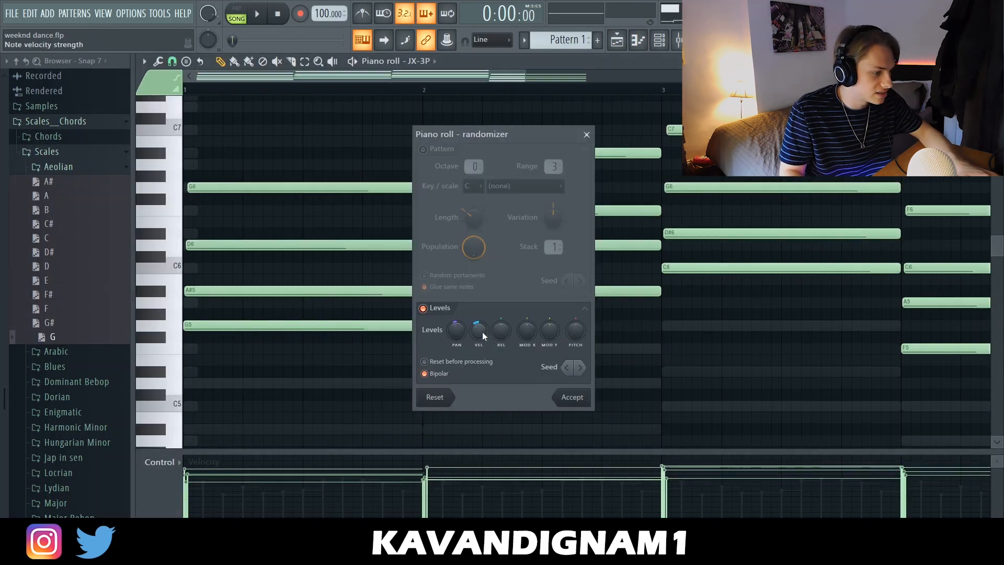
pyautogui.click(576, 401)
pyautogui.hotkey('ctrl', 'a')
pyautogui.scroll(-4, 595, 360)
pyautogui.hotkey('ctrl', 'd')
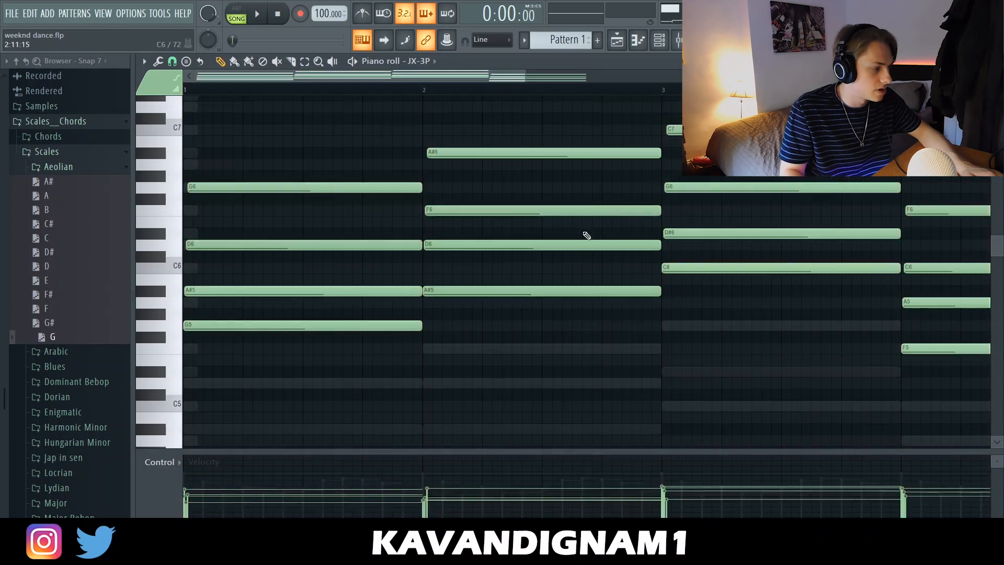
# Lower the velocity of all four JX-3P chords further while the song plays
pyautogui.scroll(-2, 436, 320)
pyautogui.scroll(-1, 437, 320)
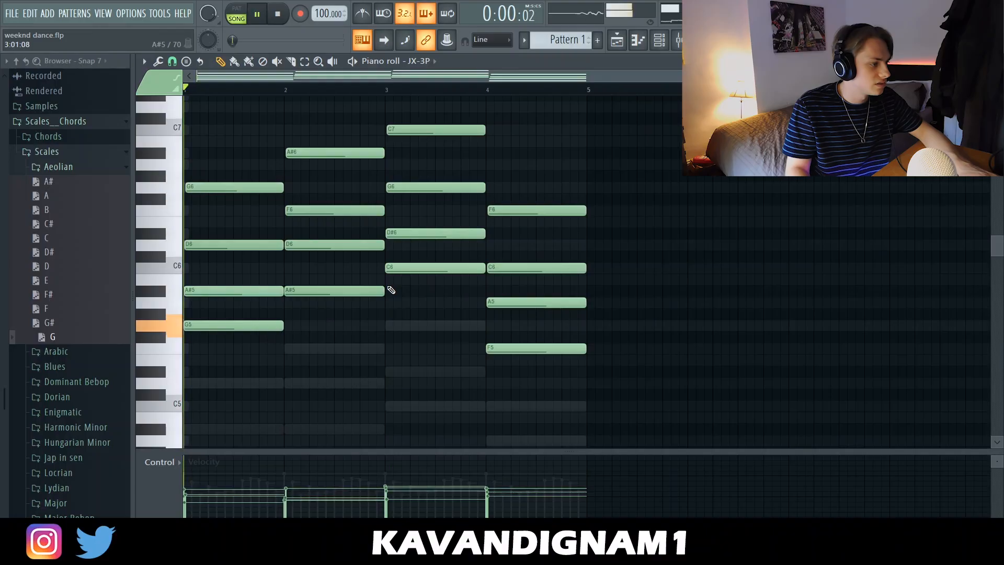
pyautogui.hotkey('ctrl', 'a')
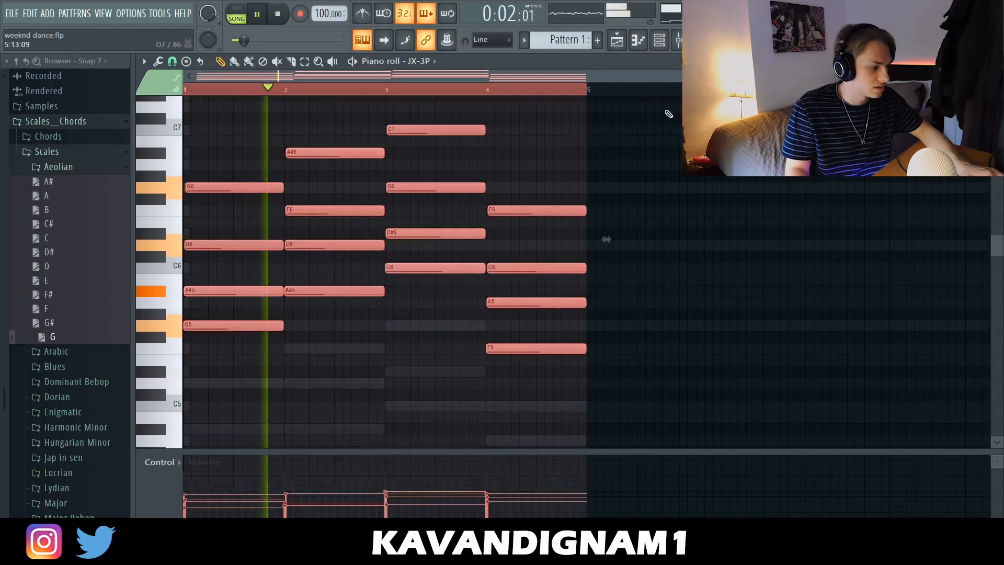
pyautogui.hotkey('ctrl', 'd')
# Save the project and show the channel rack over the JX-3P piano roll
pyautogui.click(660, 41)
pyautogui.click(12, 14)
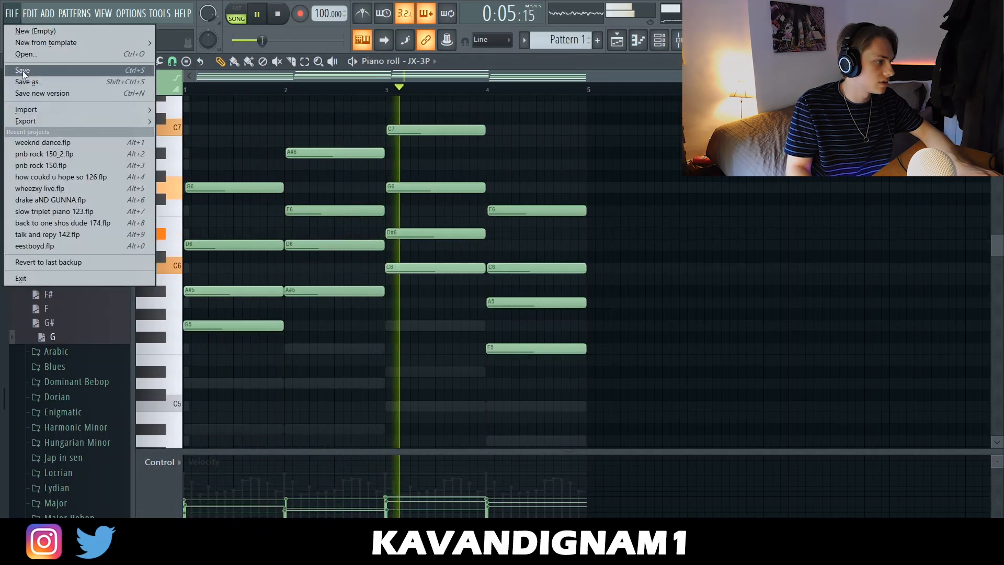
pyautogui.click(22, 70)
pyautogui.click(660, 41)
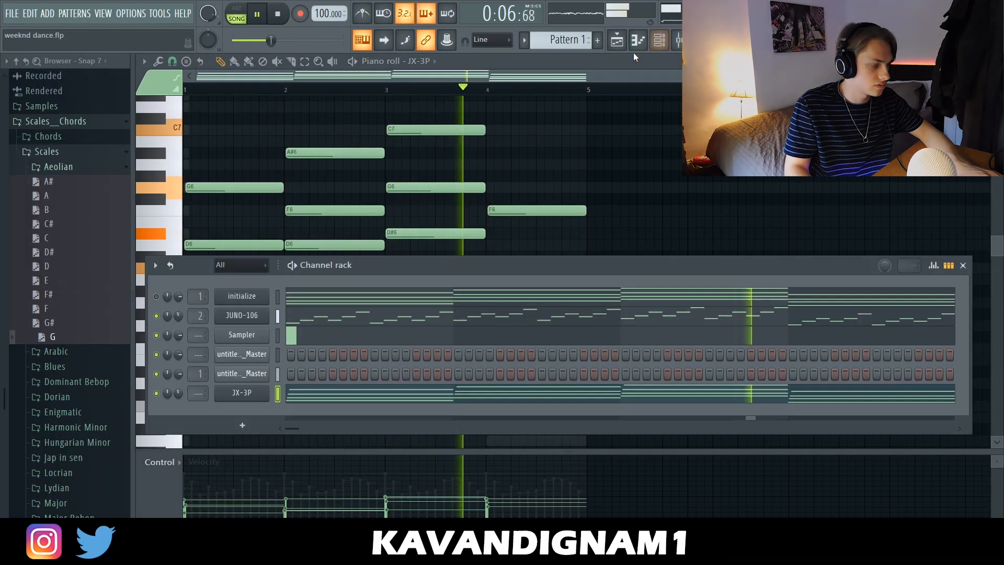
pyautogui.click(12, 14)
pyautogui.click(39, 71)
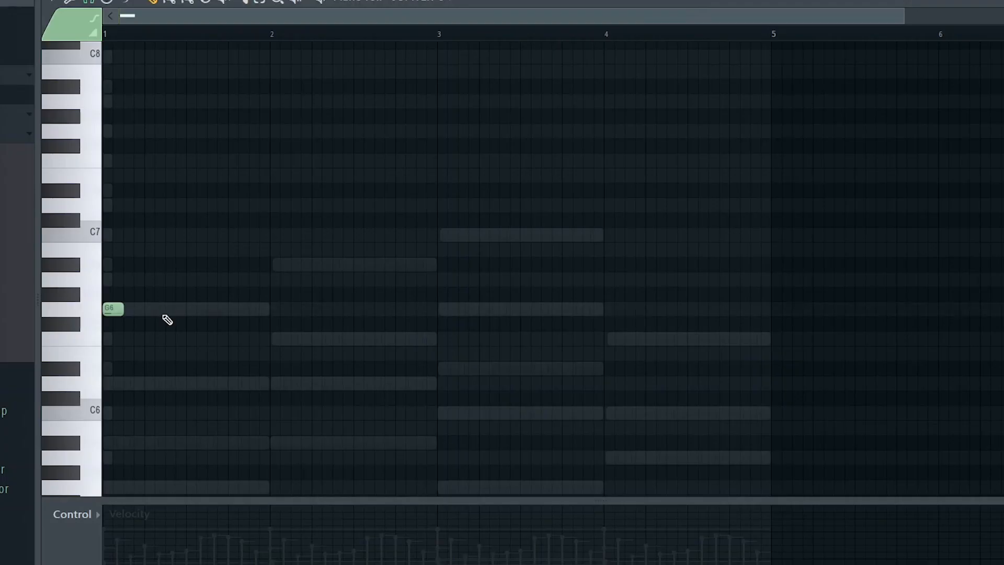
# Write a four-bar JUPITER-8 melody with G6, A#6, C7 and F6 in successive bars
pyautogui.press('space')
pyautogui.moveTo(394, 264); pyautogui.dragTo(416, 267)
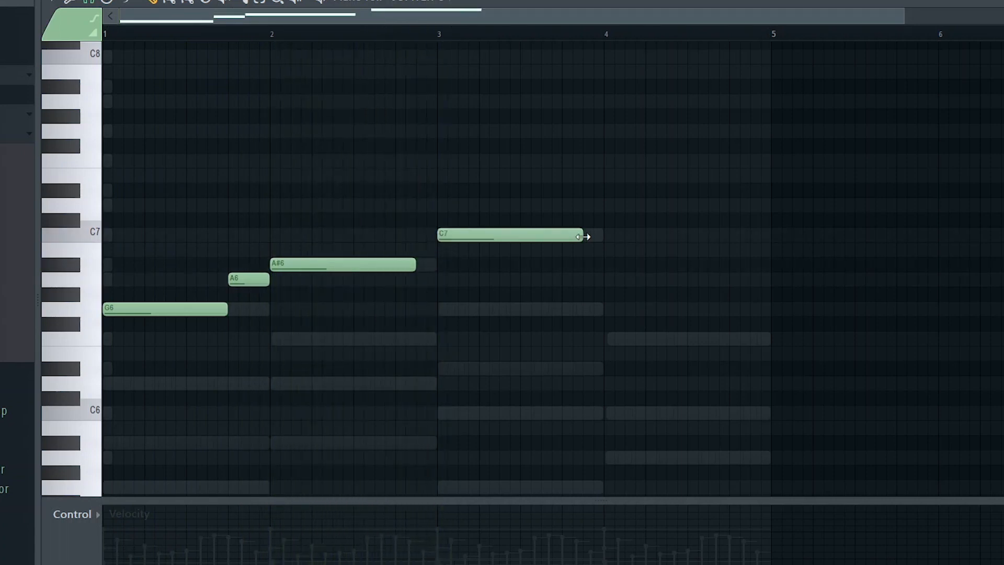
pyautogui.click(606, 339)
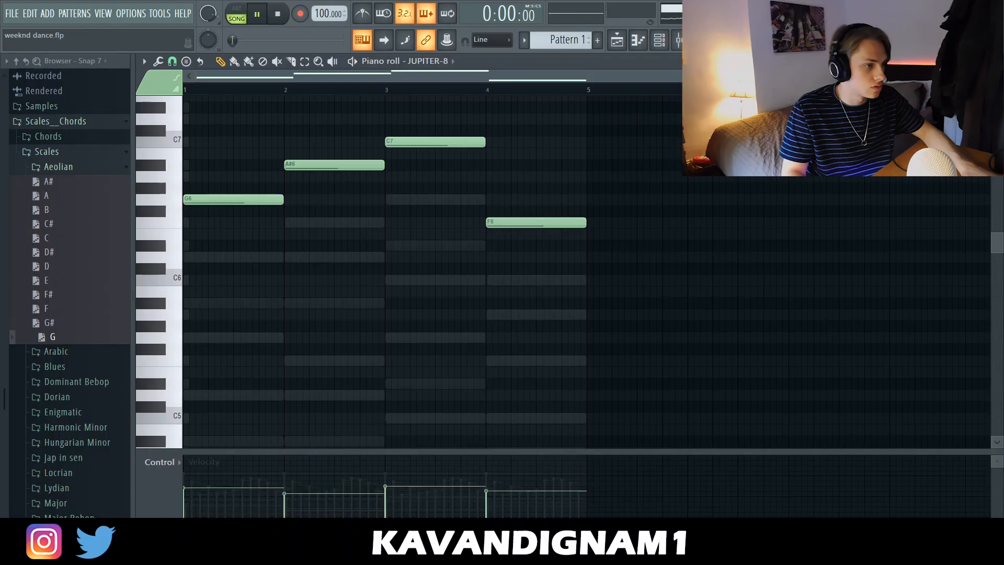
# Save the project with the new JUPITER-8 melody
pyautogui.press('F6')
pyautogui.click(12, 13)
pyautogui.click(22, 76)
pyautogui.press('F5')
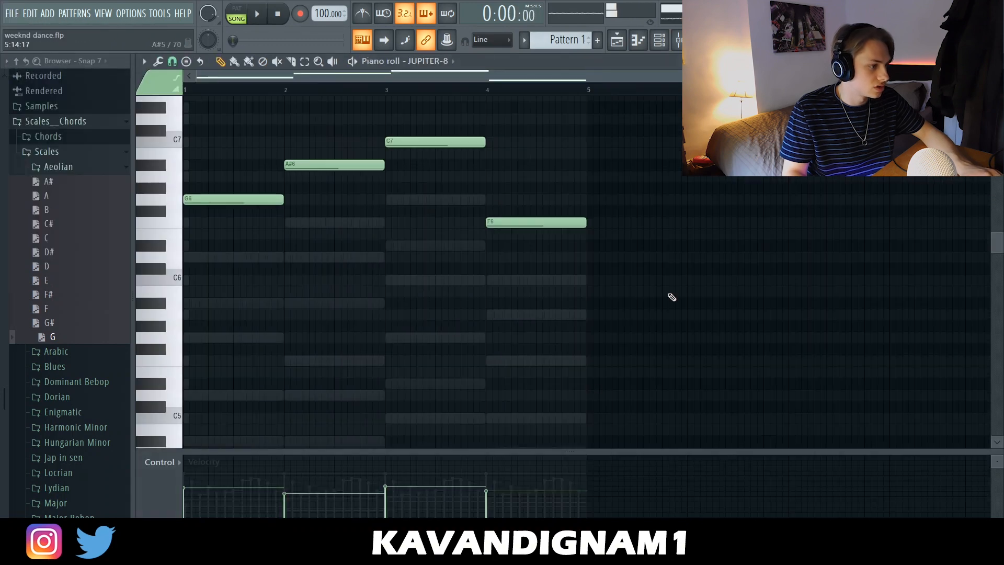
# Move the JUPITER-8 channel up directly below JX-3P during playback and save the project
pyautogui.click(660, 41)
pyautogui.press('space')
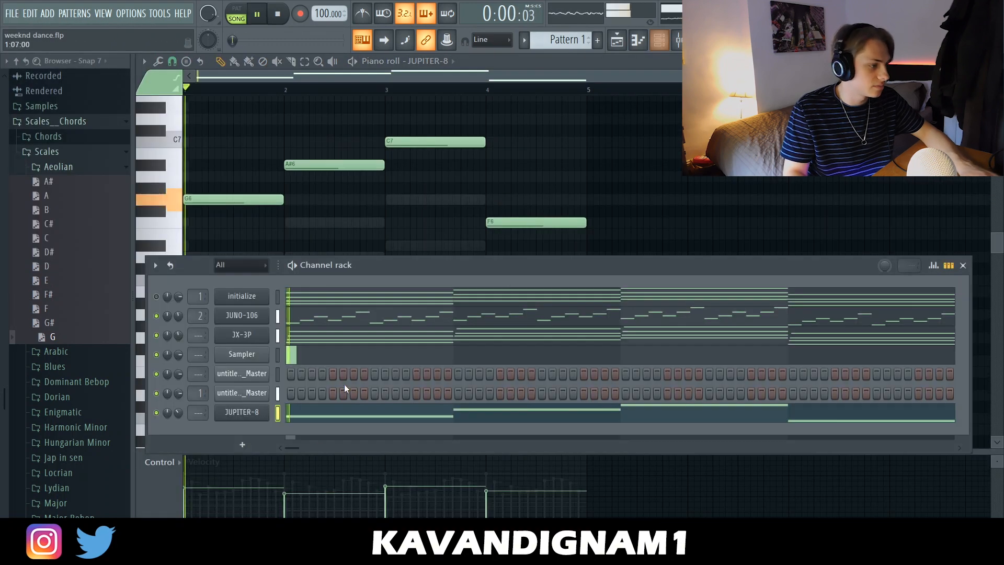
pyautogui.hotkey('alt', 'Up')
pyautogui.hotkey('alt', 'Up')
pyautogui.hotkey('alt', 'Up')
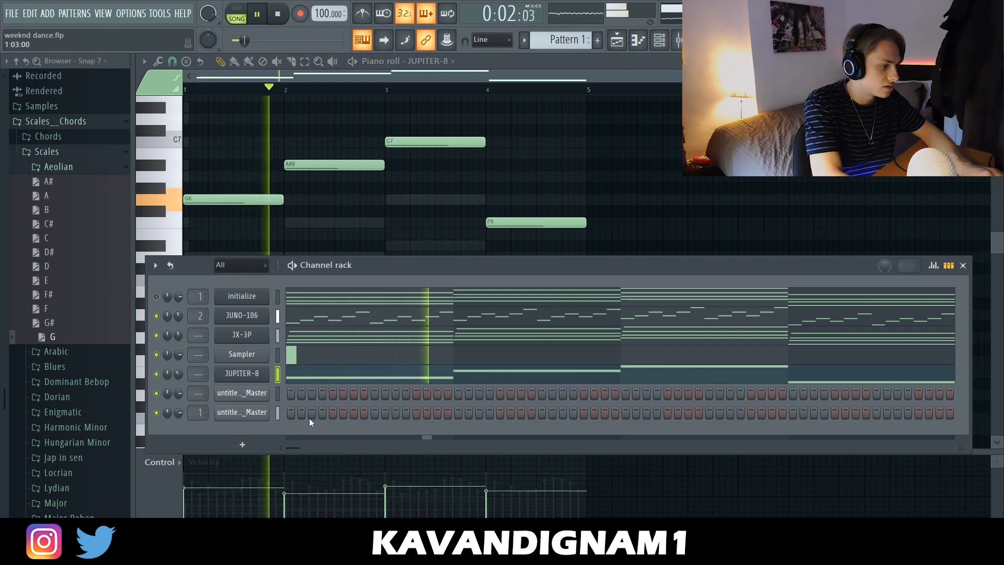
pyautogui.click(11, 14)
pyautogui.click(23, 71)
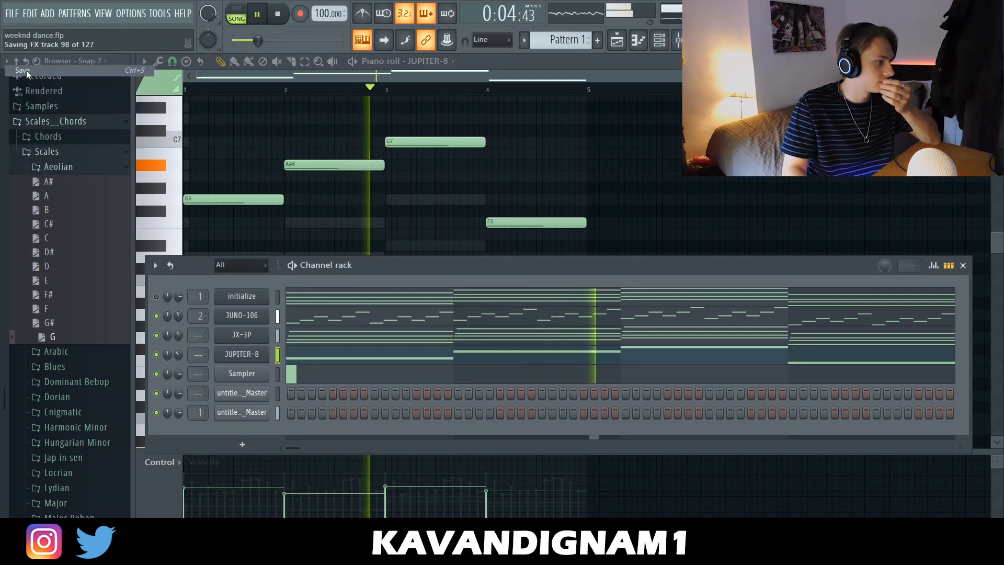
# Select the JUNO-106, JX-3P and JUPITER-8 channels, stop playback and show their tracks in the mixer
pyautogui.click(279, 317)
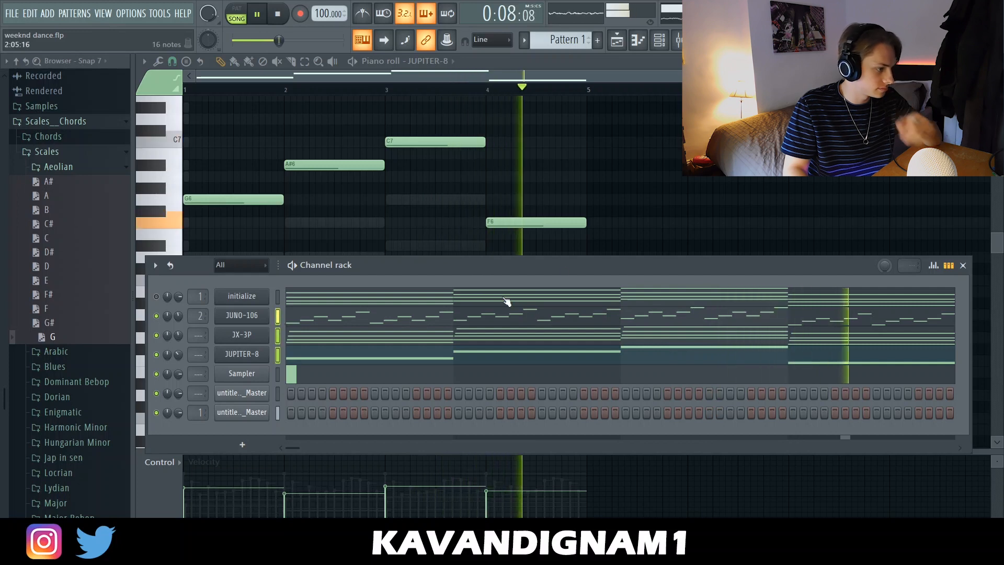
pyautogui.press('space')
pyautogui.press('F9')
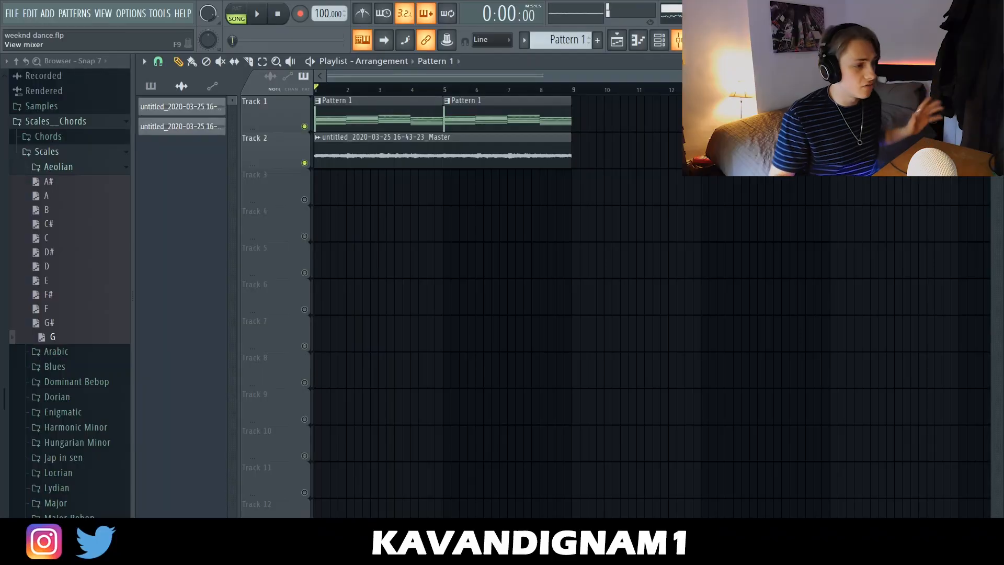
pyautogui.press('F9')
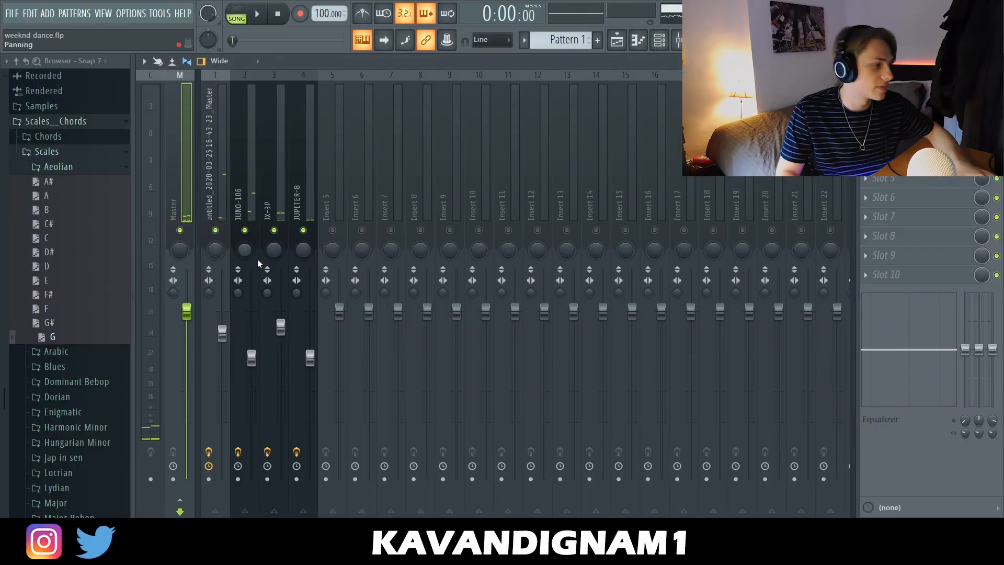
# Show the playlist arrangement and save the project
pyautogui.click(617, 40)
pyautogui.click(551, 39)
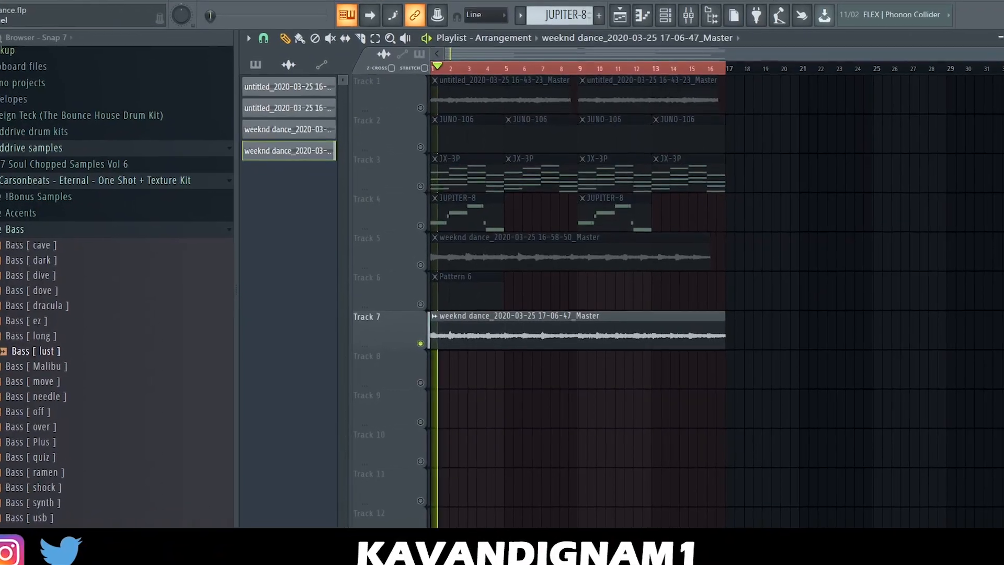
pyautogui.click(1, 1)
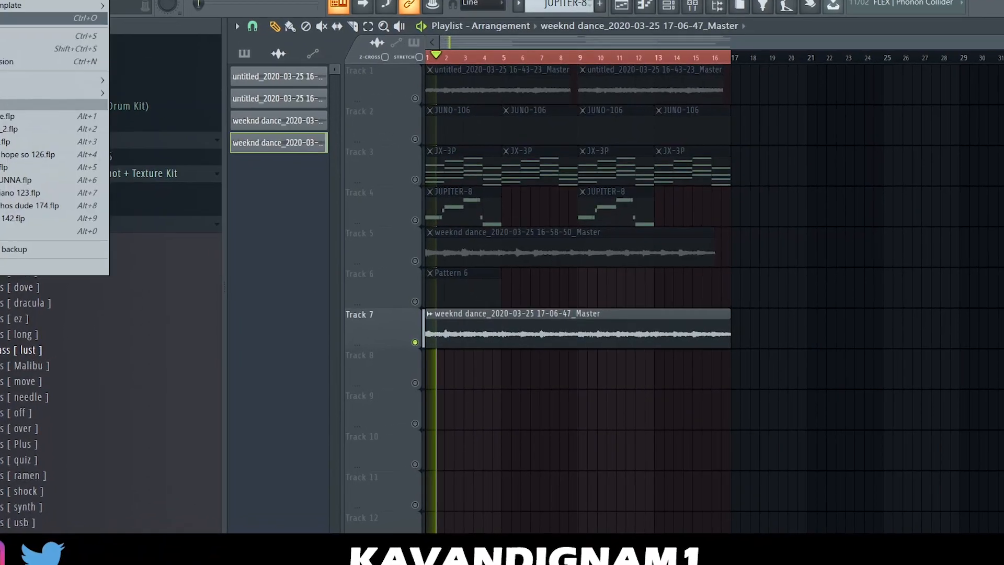
pyautogui.click(21, 39)
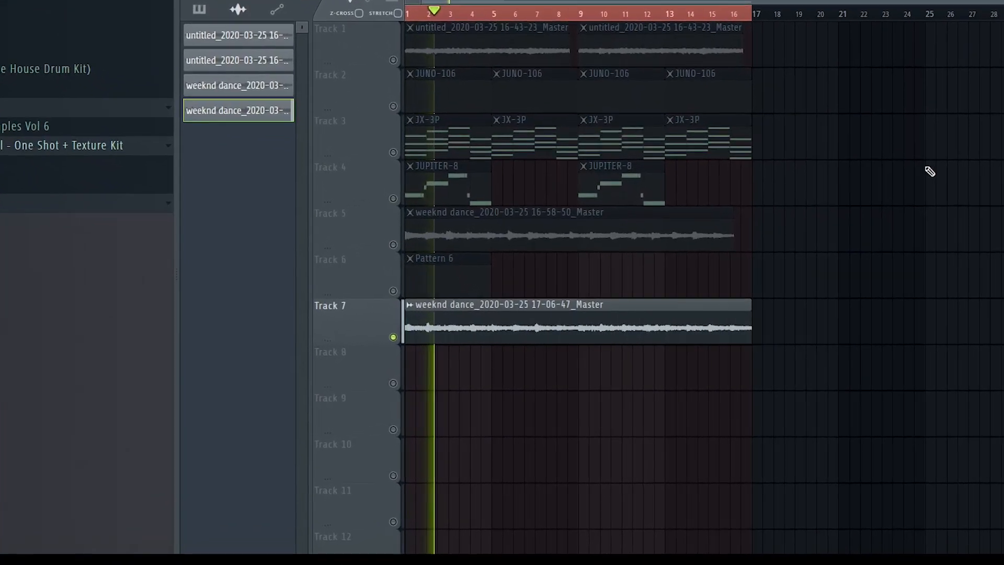
# Delete the unused JX-3P #2 channel from the channel rack
pyautogui.press('F6')
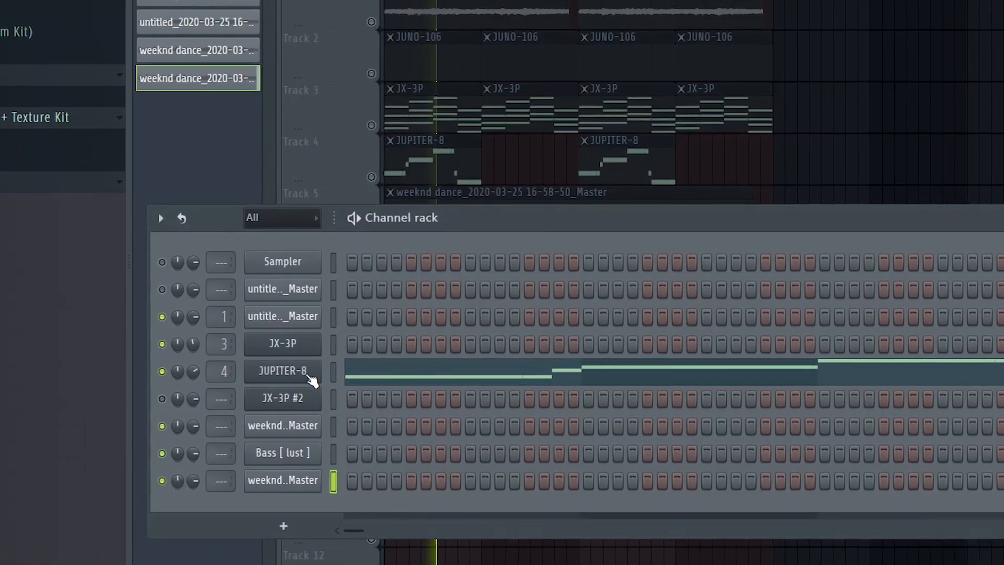
pyautogui.rightClick(324, 399)
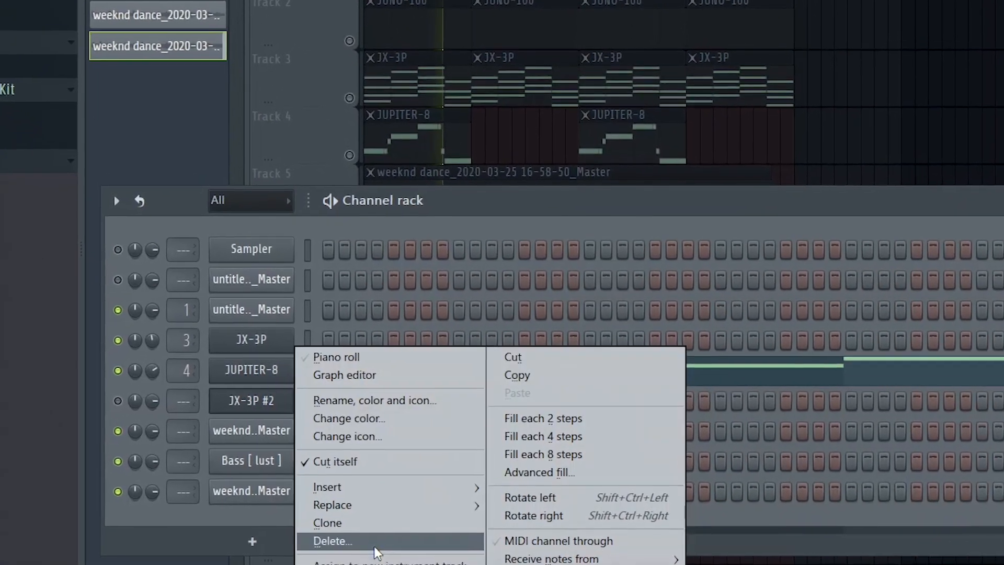
pyautogui.click(339, 537)
pyautogui.press('F6')
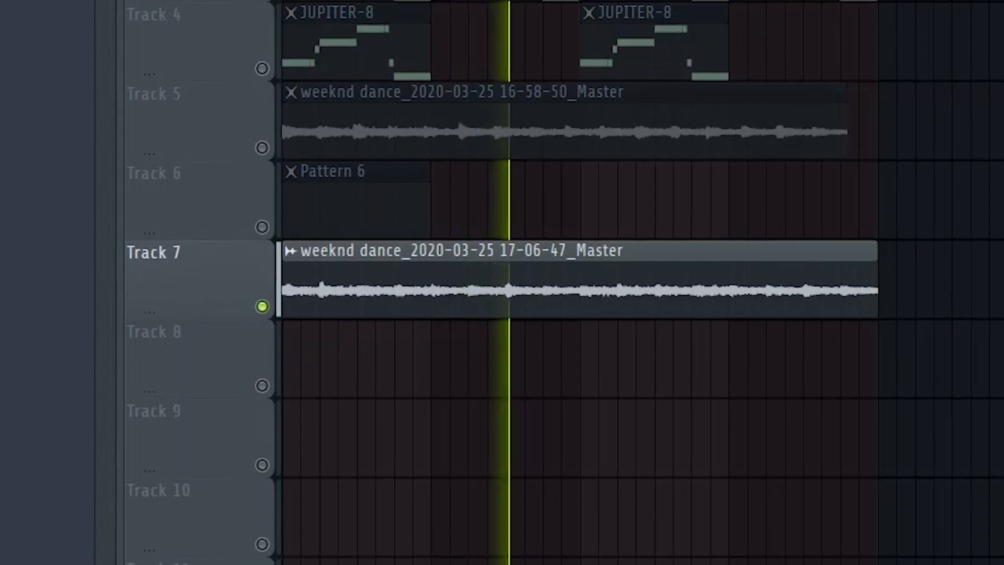
# Refine Pattern 6's Bass [ lust ] line with two short C5 notes ending bar 2 and bar 3's last note lowered to C5
pyautogui.doubleClick(657, 277)
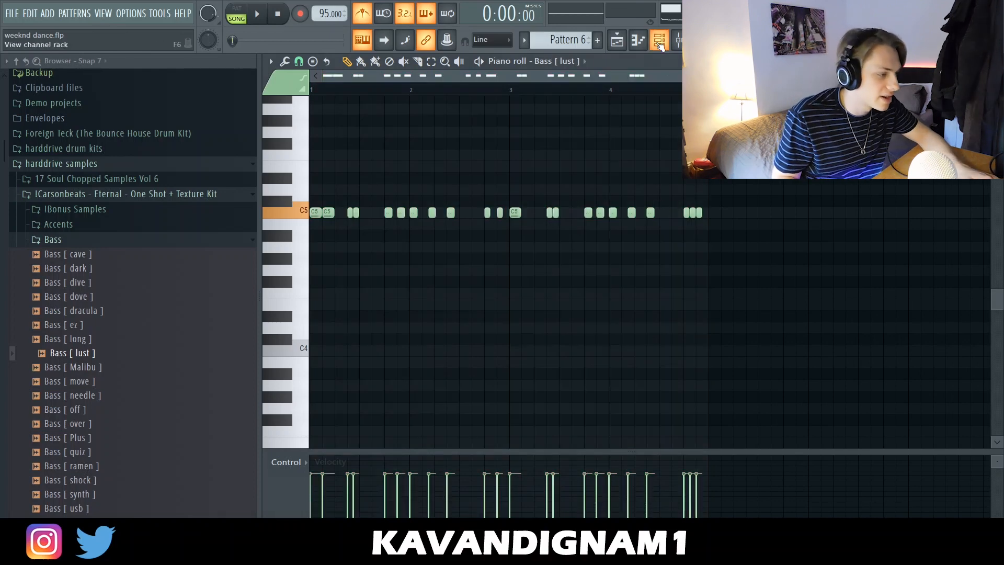
pyautogui.click(660, 44)
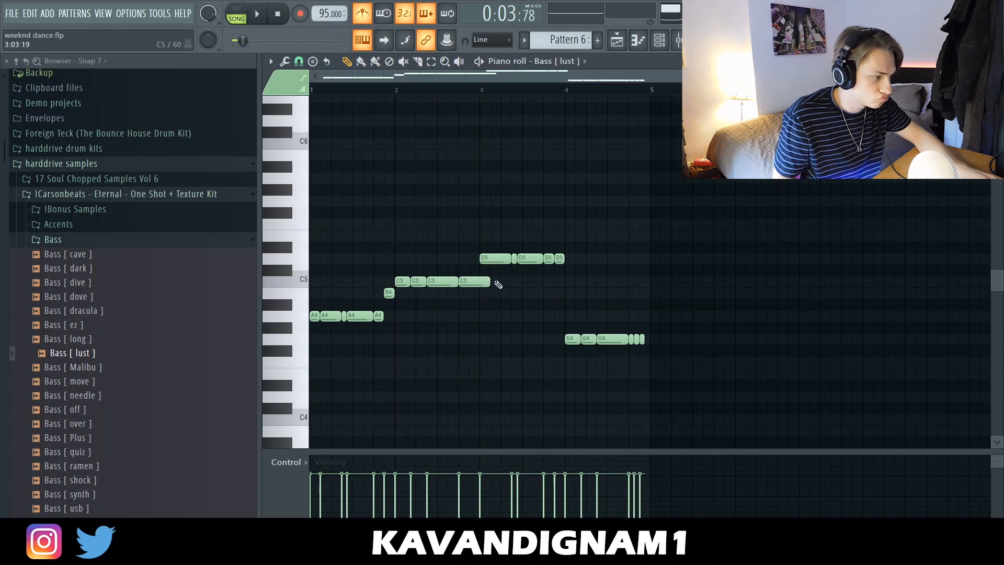
pyautogui.click(473, 258)
pyautogui.press('space')
pyautogui.moveTo(490, 282); pyautogui.dragTo(476, 282)
pyautogui.press('space')
pyautogui.press('space')
pyautogui.scroll(2, 534, 283)
pyautogui.moveTo(580, 259); pyautogui.dragTo(580, 284)
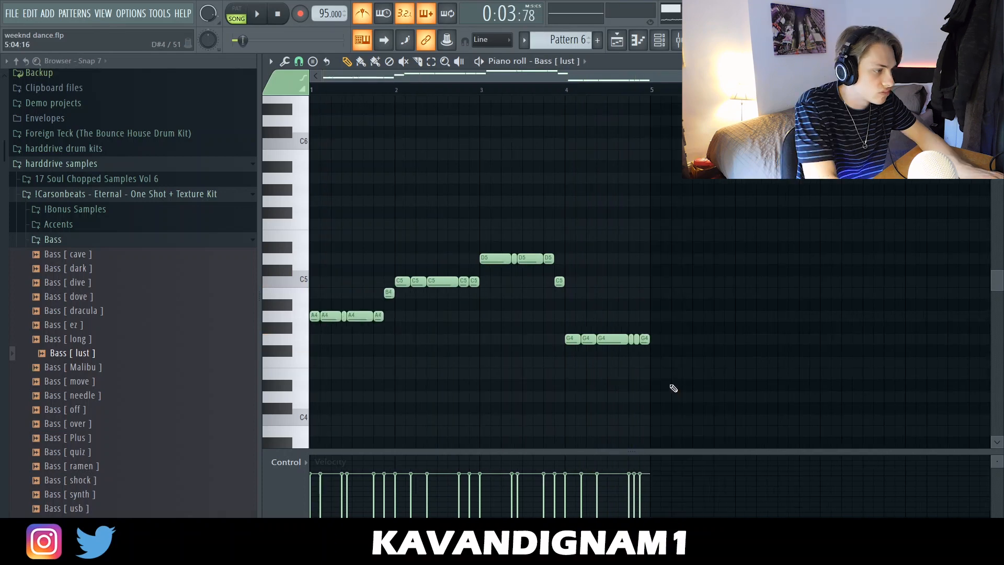
# Transpose the whole Bass [ lust ] line down three semitones, so that it starts on F#4
pyautogui.hotkey('shift', 'Down')
pyautogui.hotkey('shift', 'Down')
pyautogui.hotkey('shift', 'Down')
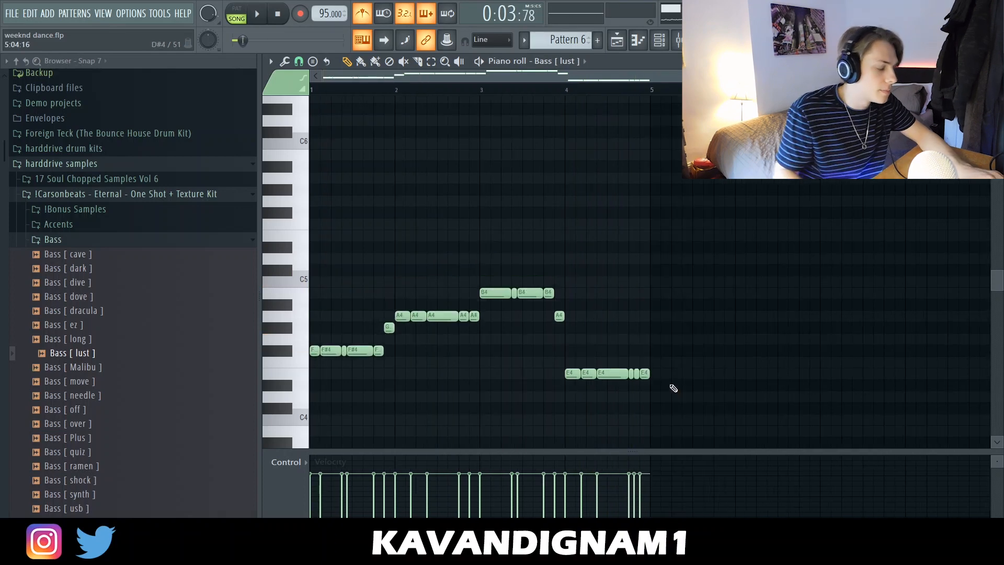
# Play Pattern 6 together with the recorded audio clip on Track 7, reopen the bass notes and save the project
pyautogui.click(617, 40)
pyautogui.doubleClick(466, 340)
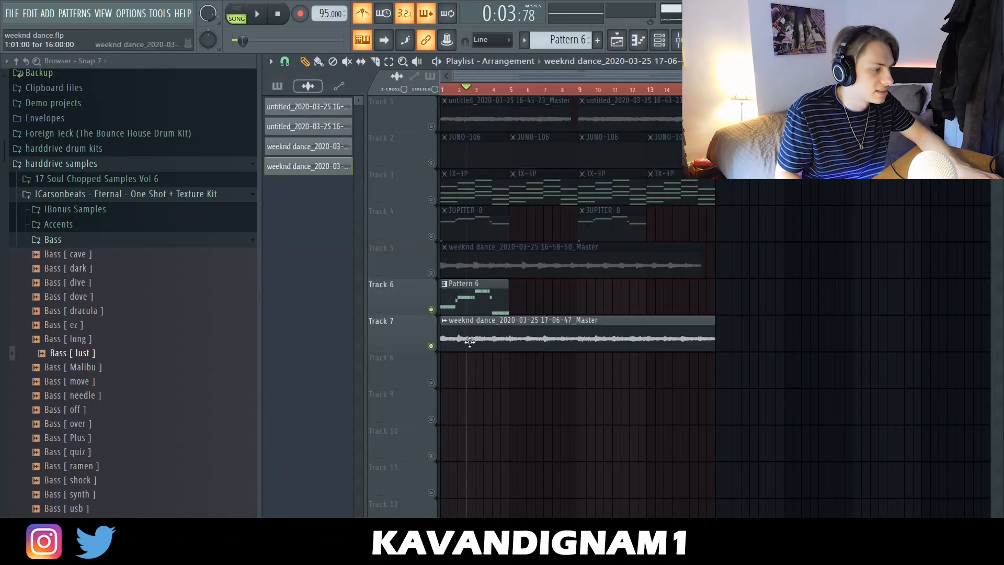
pyautogui.press('space')
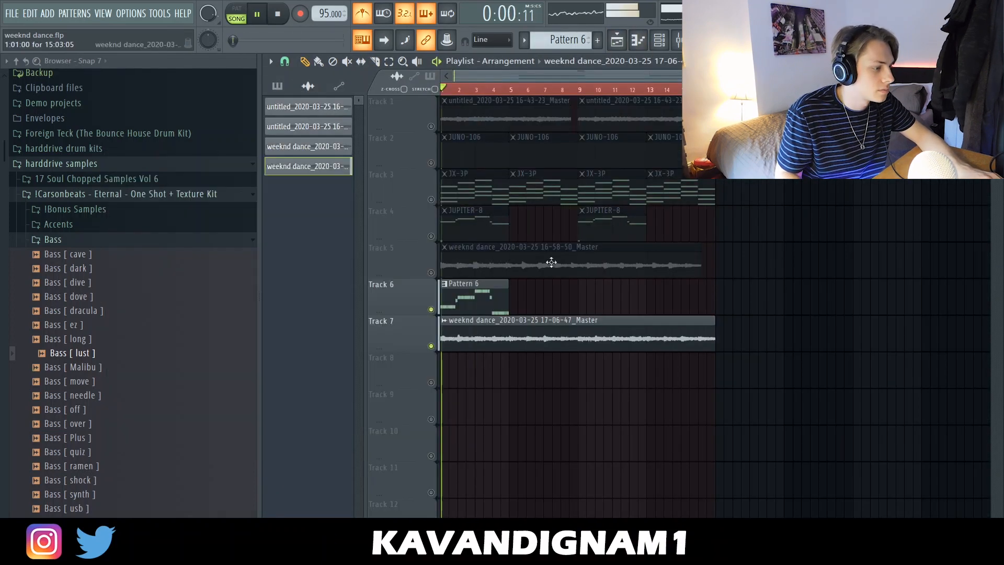
pyautogui.click(663, 45)
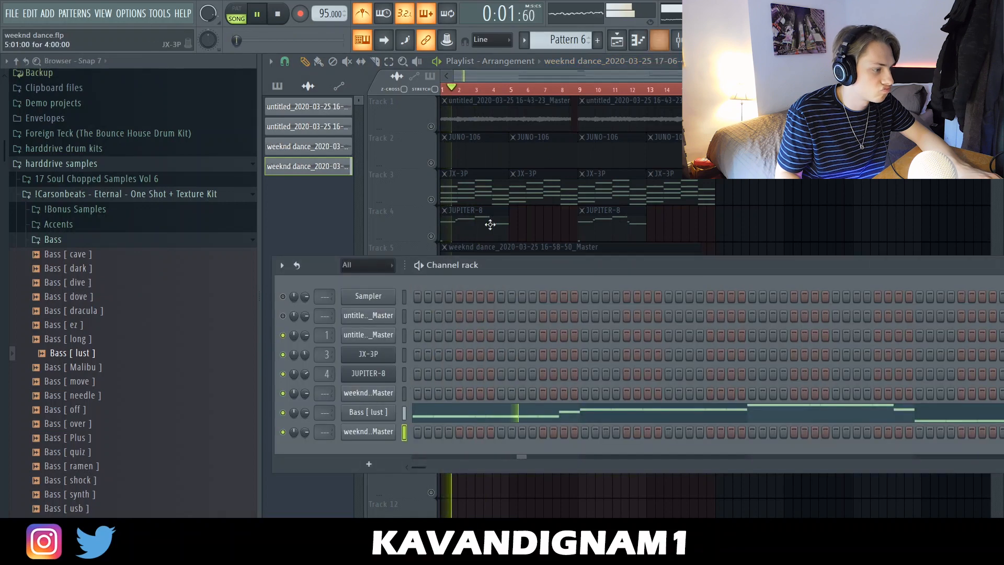
pyautogui.click(474, 411)
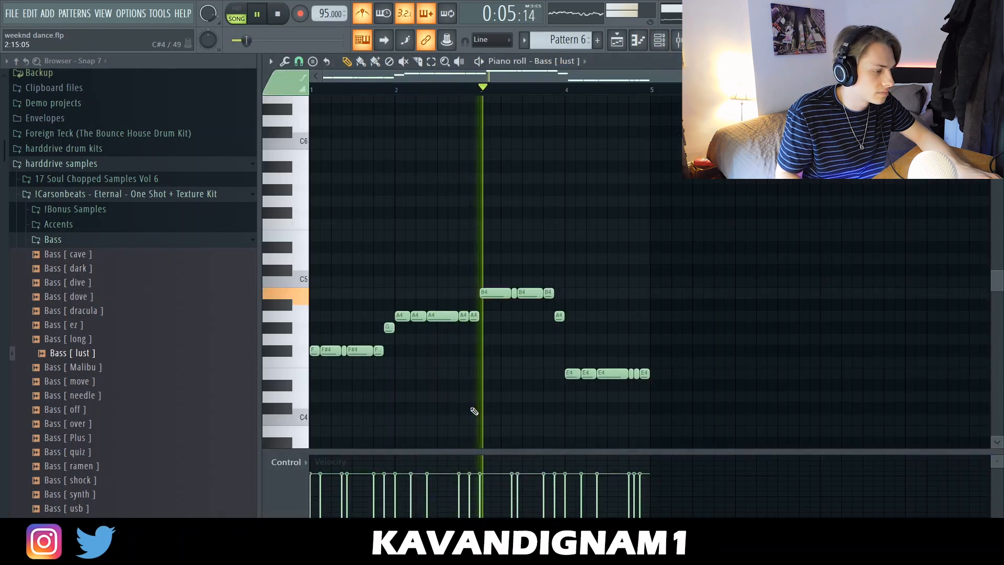
pyautogui.click(11, 14)
pyautogui.click(48, 71)
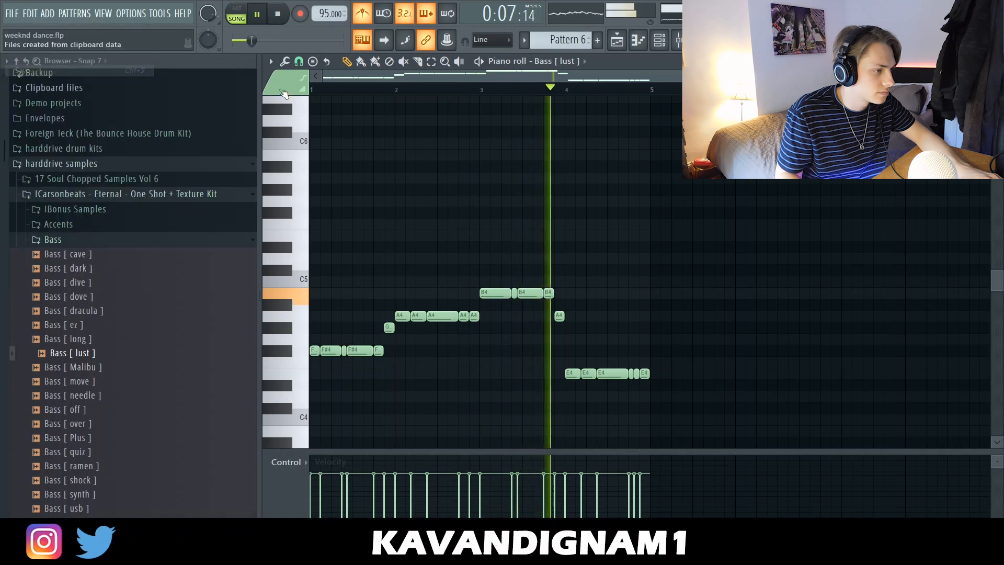
# Add the Snare from Lavanderia - 80s VHS Drum Samples as a channel for Pattern 7, with C5 hits on beats 2 and 4 over four bars
pyautogui.click(660, 42)
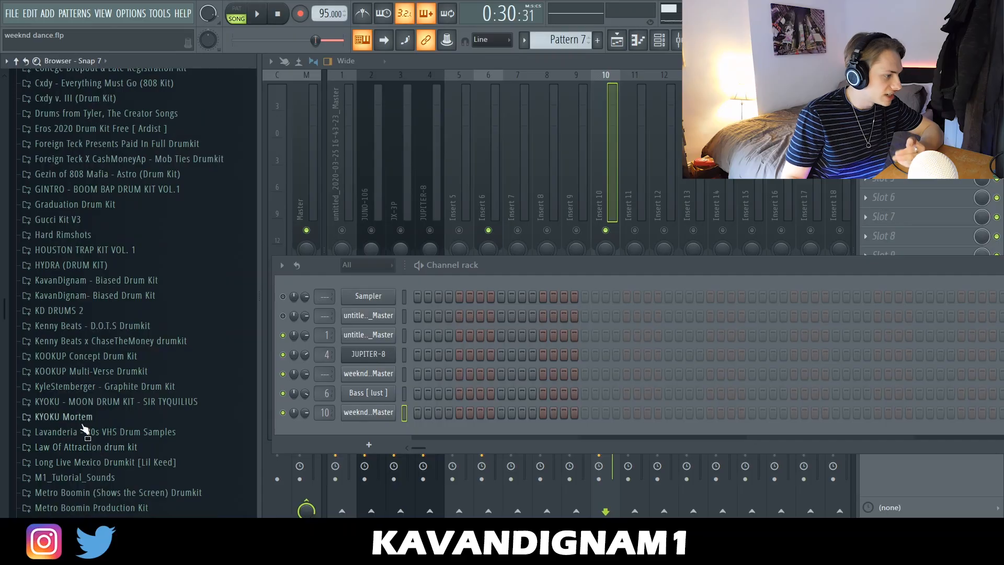
pyautogui.click(78, 433)
pyautogui.scroll(-2, 66, 373)
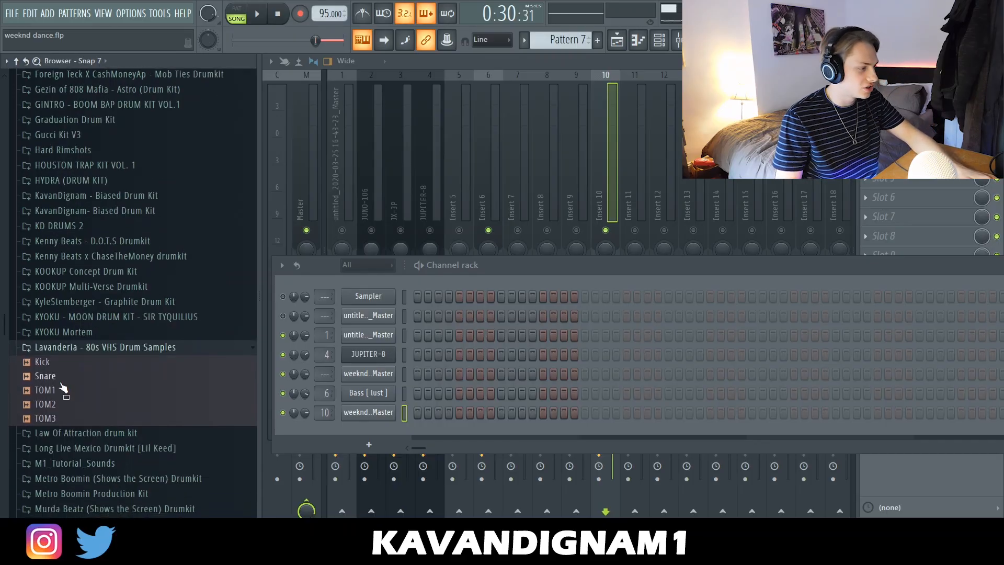
pyautogui.moveTo(378, 420); pyautogui.dragTo(378, 427)
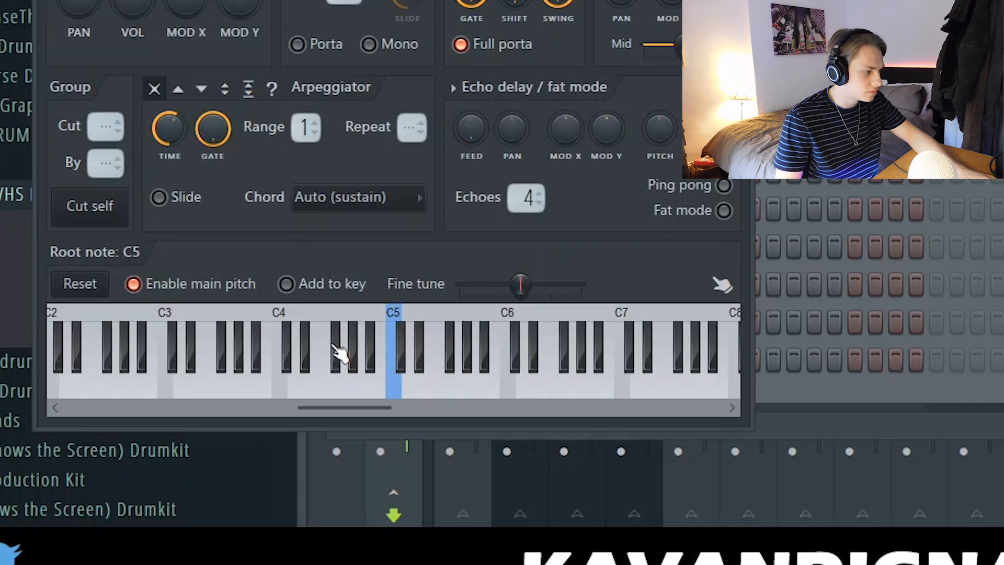
# Start song playback with the snare and delete the JUPITER-8 channel
pyautogui.press('space')
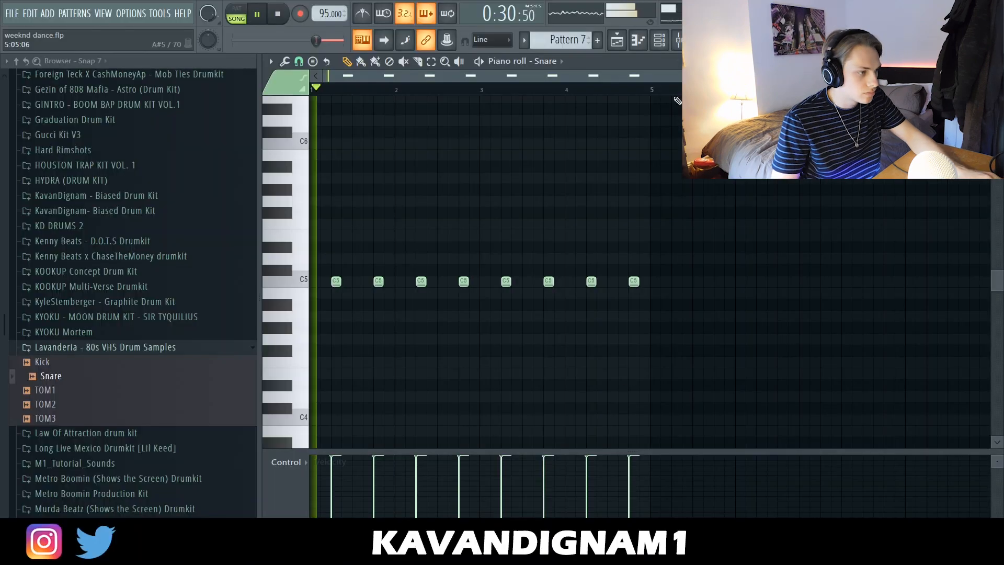
pyautogui.press('F6')
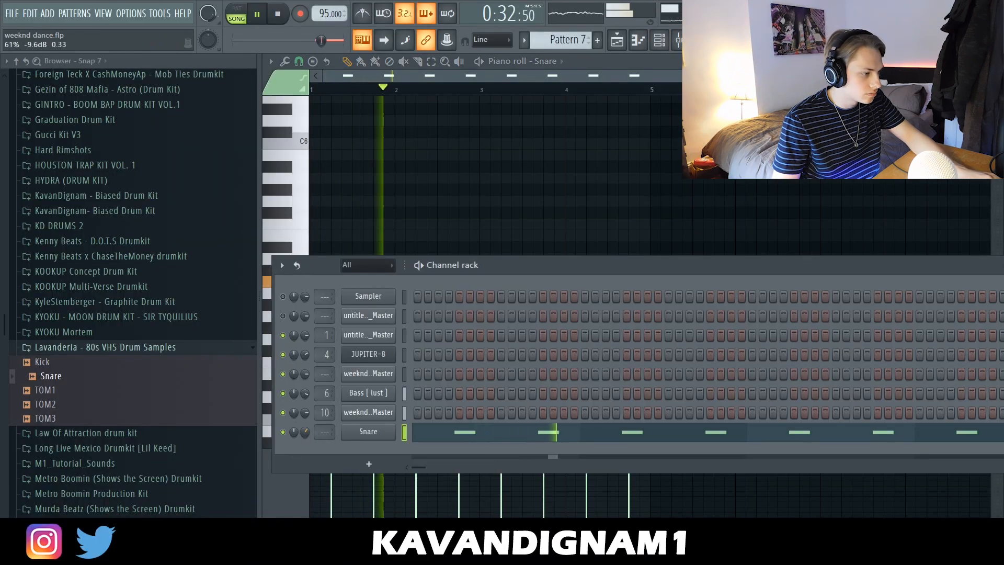
pyautogui.rightClick(368, 355)
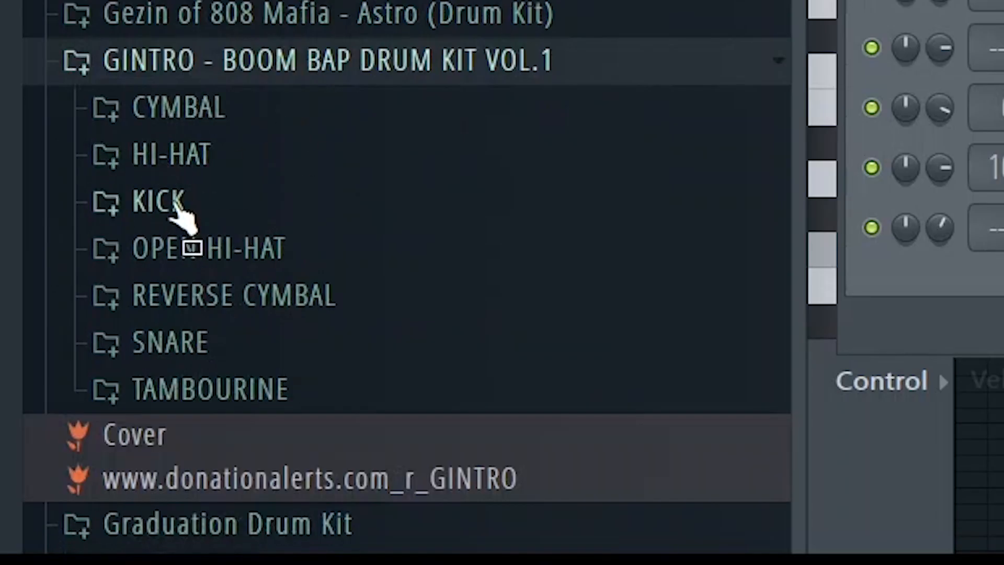
# Audition the kicks in GINTRO - BOOM BAP DRUM KIT VOL.1 and add KICK-05 as a new channel
pyautogui.click(175, 205)
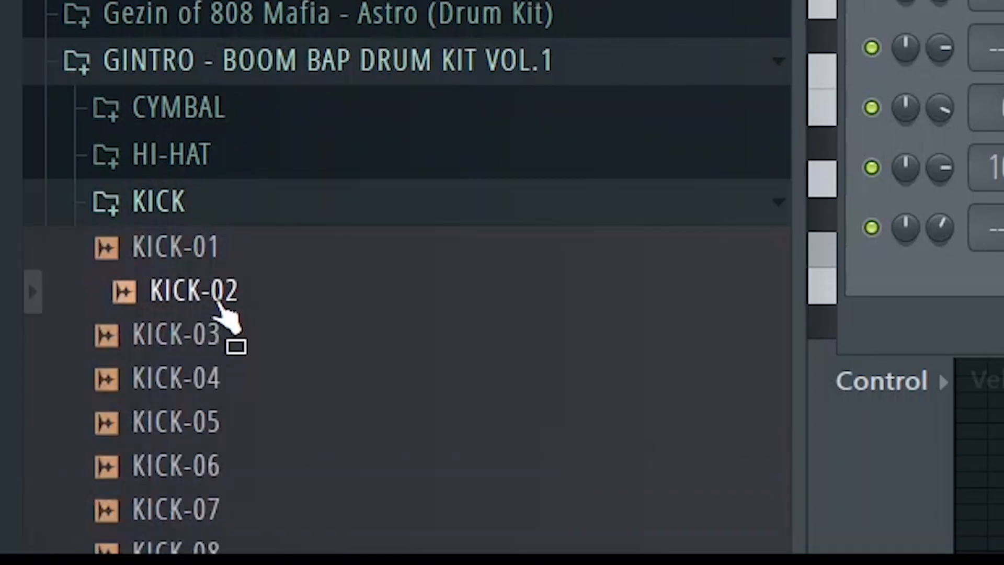
pyautogui.click(206, 257)
pyautogui.scroll(-2, 221, 342)
pyautogui.click(227, 68)
pyautogui.click(214, 128)
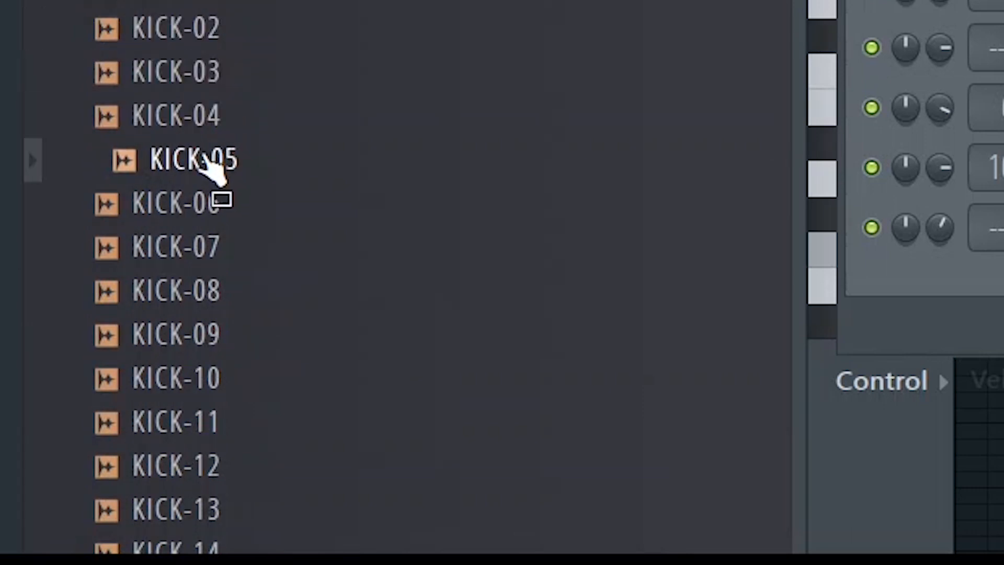
pyautogui.moveTo(193, 160); pyautogui.dragTo(994, 278)
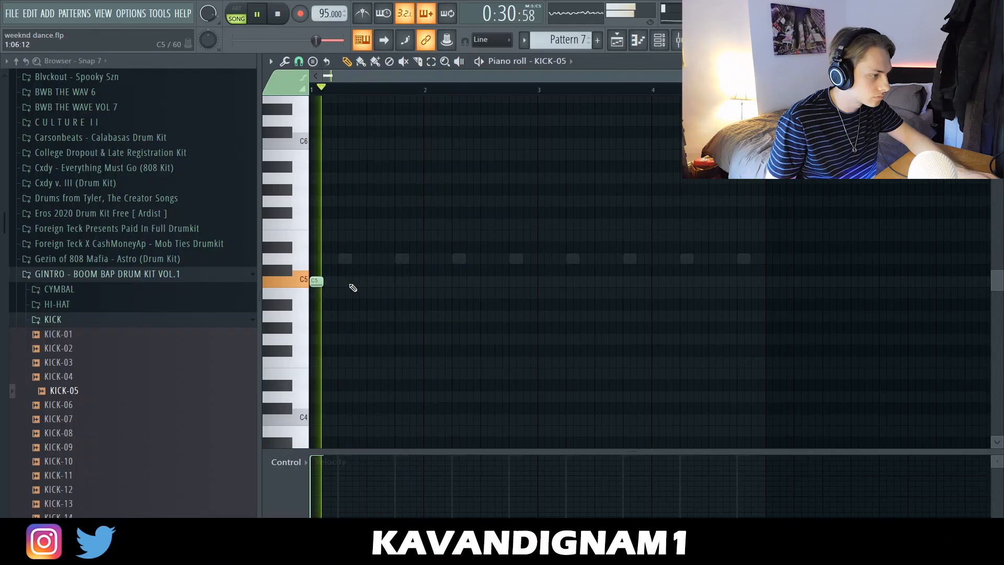
# Write a two-bar KICK-05 rhythm on C5 with hits on steps 1, 7, 10 and 11 of bar 1 and 1, 7 and 11 of bar 2
pyautogui.scroll(2, 365, 296)
pyautogui.click(397, 285)
pyautogui.moveTo(418, 283); pyautogui.dragTo(404, 284)
pyautogui.click(411, 283)
pyautogui.press('space')
pyautogui.click(386, 282)
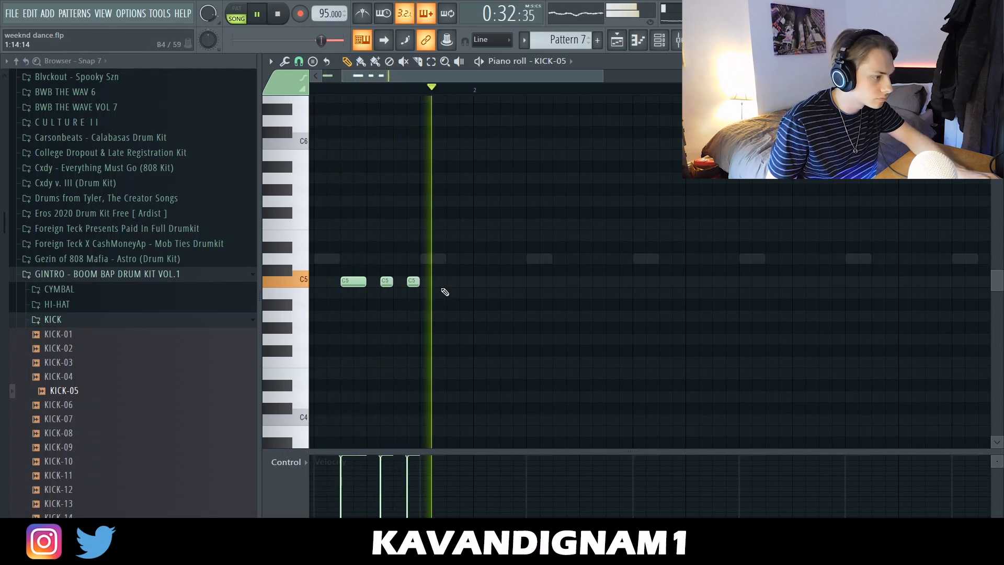
pyautogui.click(398, 282)
pyautogui.click(478, 283)
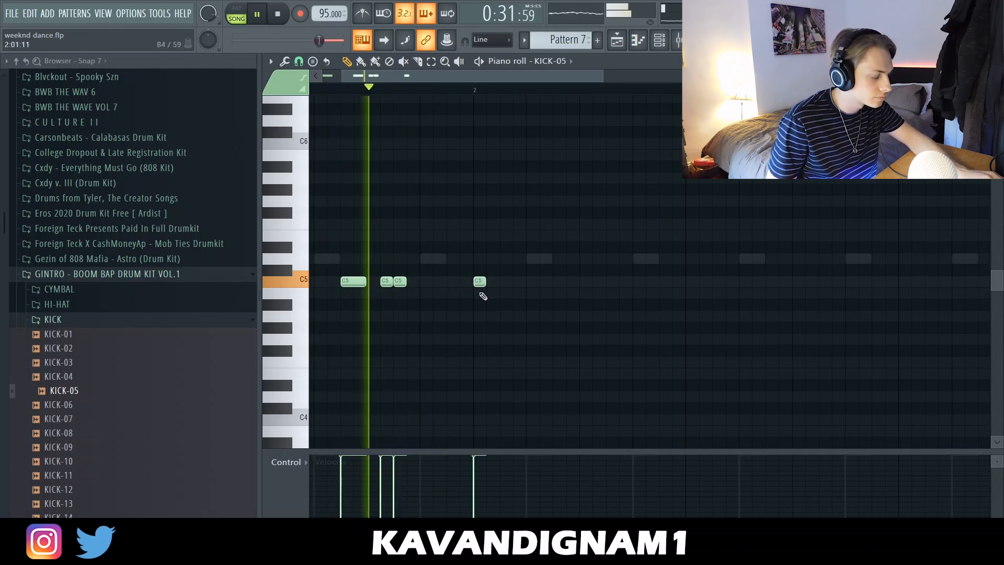
pyautogui.click(558, 282)
pyautogui.click(611, 283)
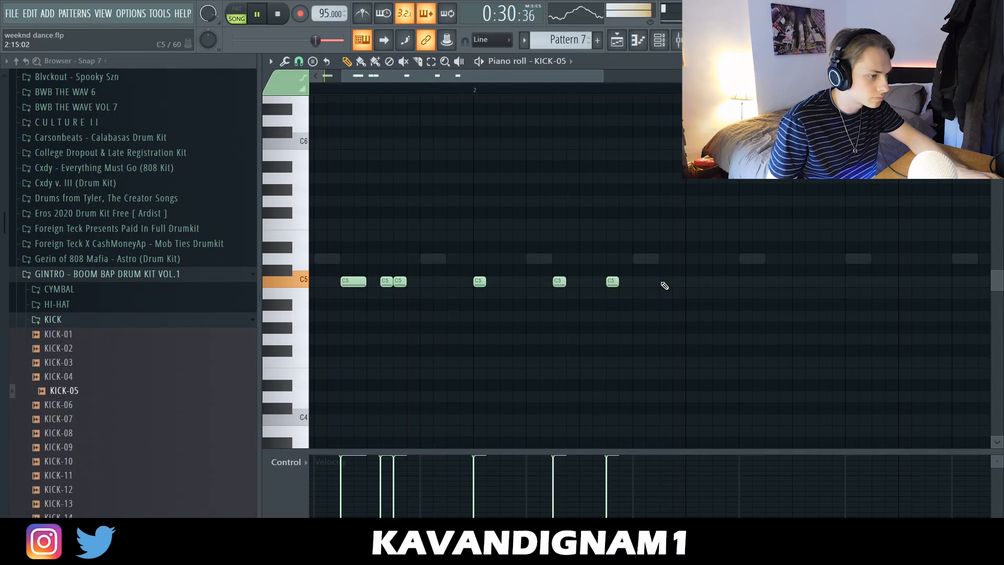
# Duplicate the two-bar kick rhythm to fill four bars and discard the note lengths so all hits are equally short
pyautogui.moveTo(684, 219); pyautogui.dragTo(3, 316)
pyautogui.hotkey('ctrl', 'b')
pyautogui.hotkey('ctrl', 'd')
pyautogui.scroll(-3, 716, 259)
pyautogui.hotkey('shift', 'd')
# Try the kick notes an octave lower, return them to C5 and transpose them down one semitone to B4
pyautogui.hotkey('ctrl', 'Down')
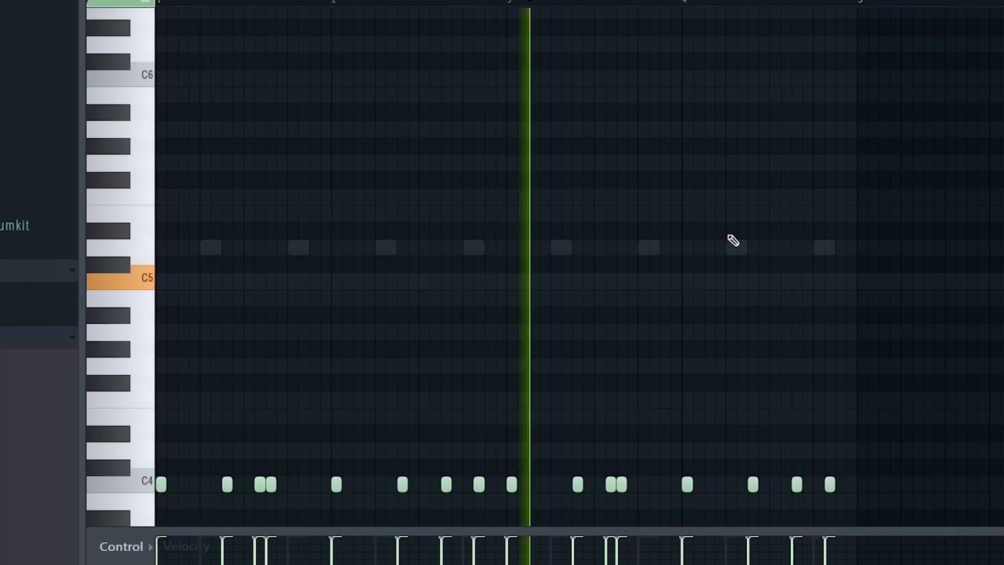
pyautogui.hotkey('ctrl', 'Up')
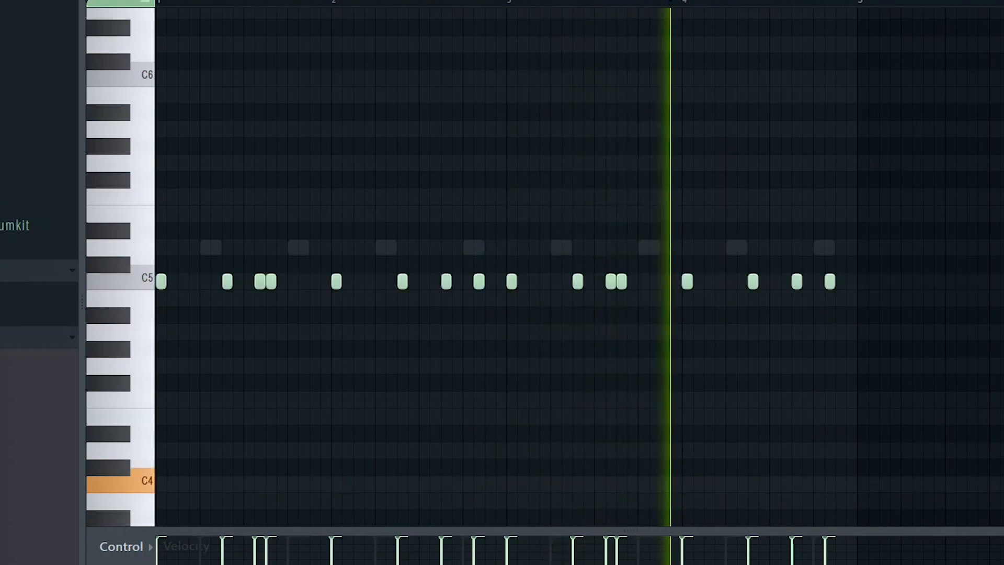
pyautogui.press('Down')
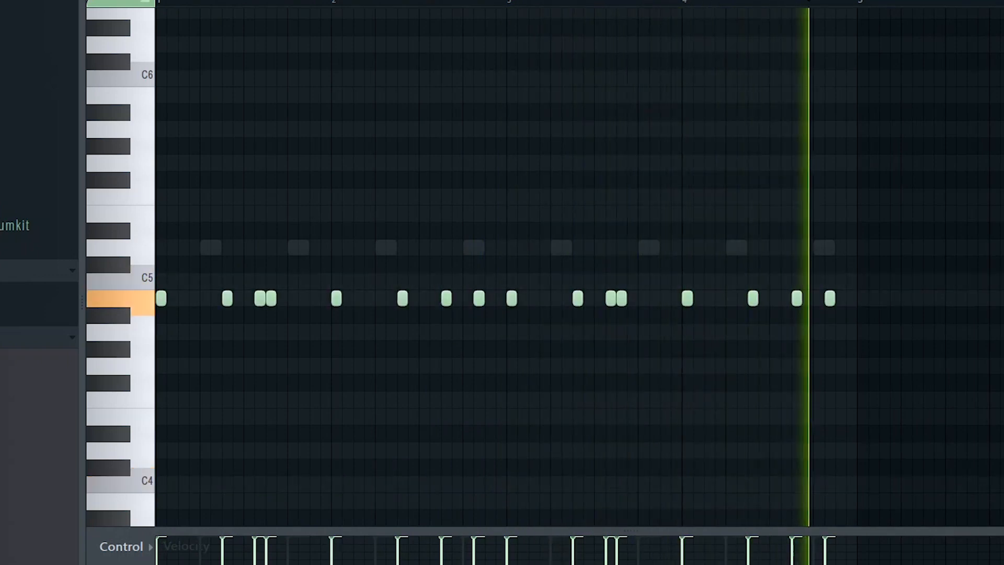
# Add OPEN HI-HAT-20 from the GINTRO kit as a channel and place a hit on step 7 of bar 1
pyautogui.press('F6')
pyautogui.moveTo(260, 524); pyautogui.dragTo(377, 537)
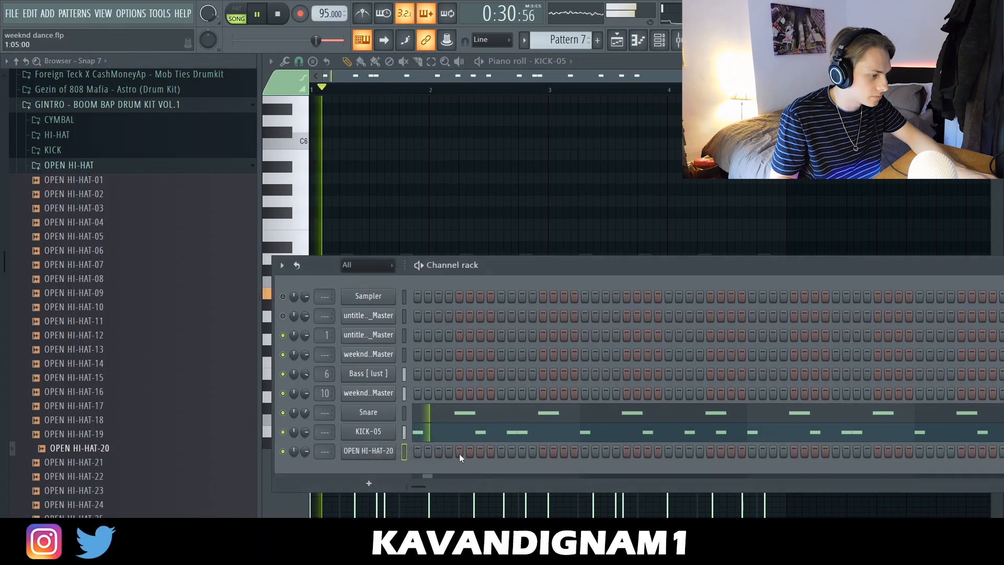
pyautogui.click(481, 451)
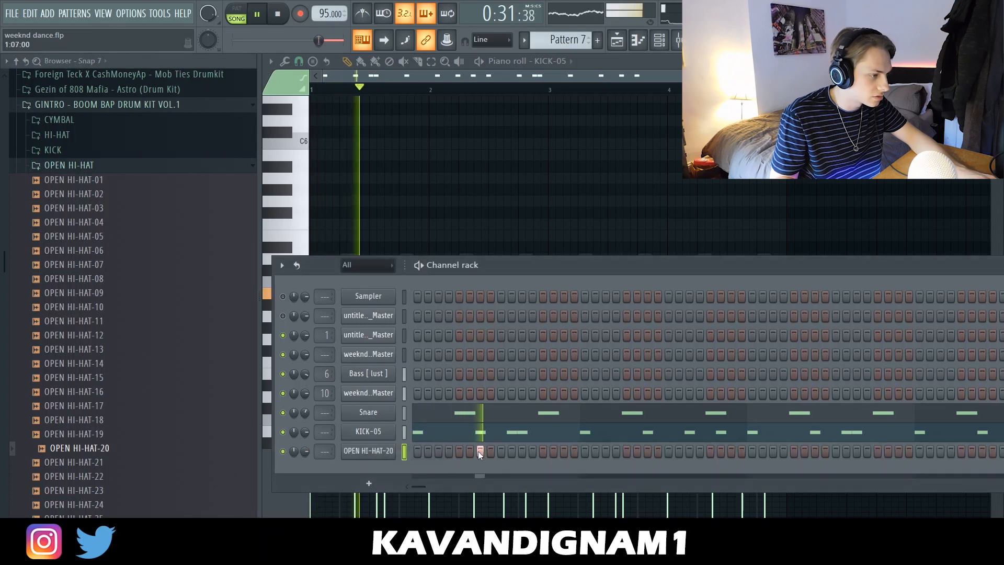
# Add a matching open hi-hat hit in bar 3 and transpose both hits up two semitones to D5
pyautogui.click(643, 50)
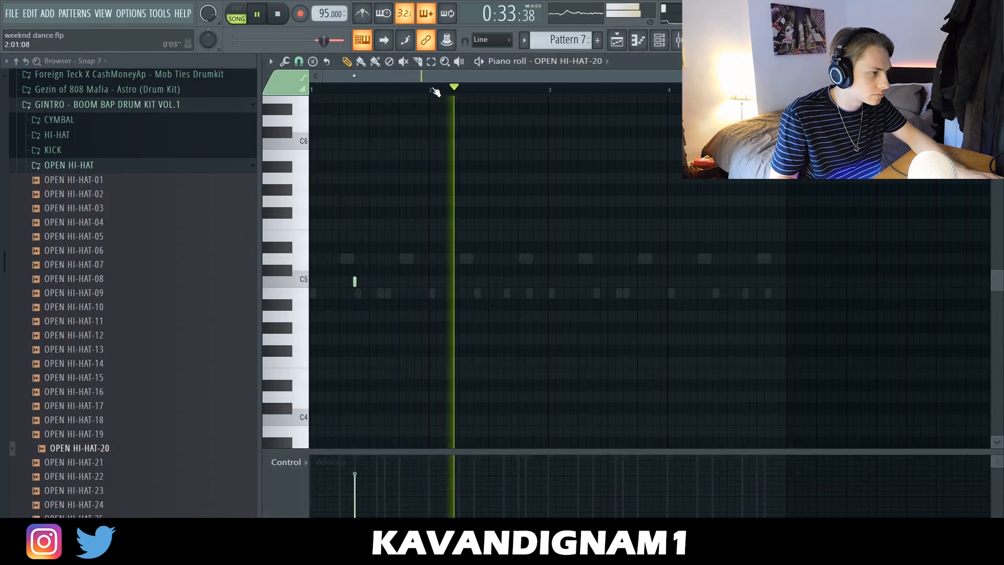
pyautogui.click(597, 281)
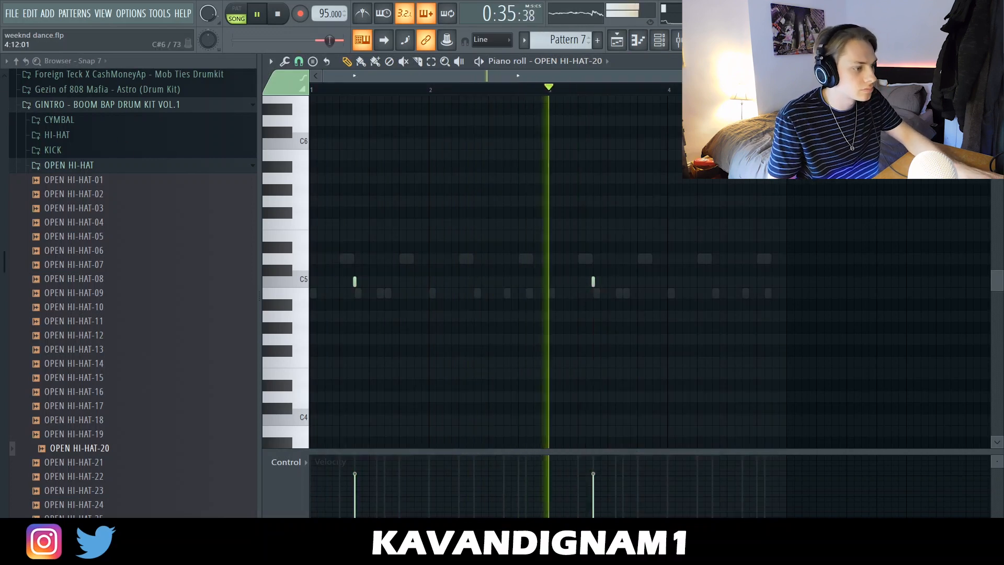
pyautogui.hotkey('shift', 'Up')
pyautogui.hotkey('shift', 'Up')
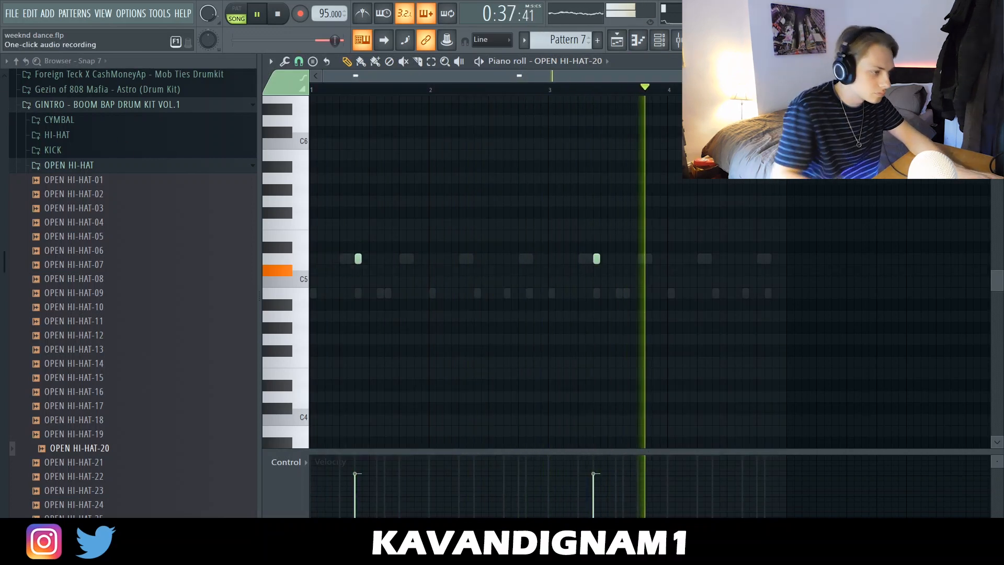
# Add a second OPEN HI-HAT-20 channel with D5 hits on the first step of bars 1 and 3
pyautogui.click(668, 42)
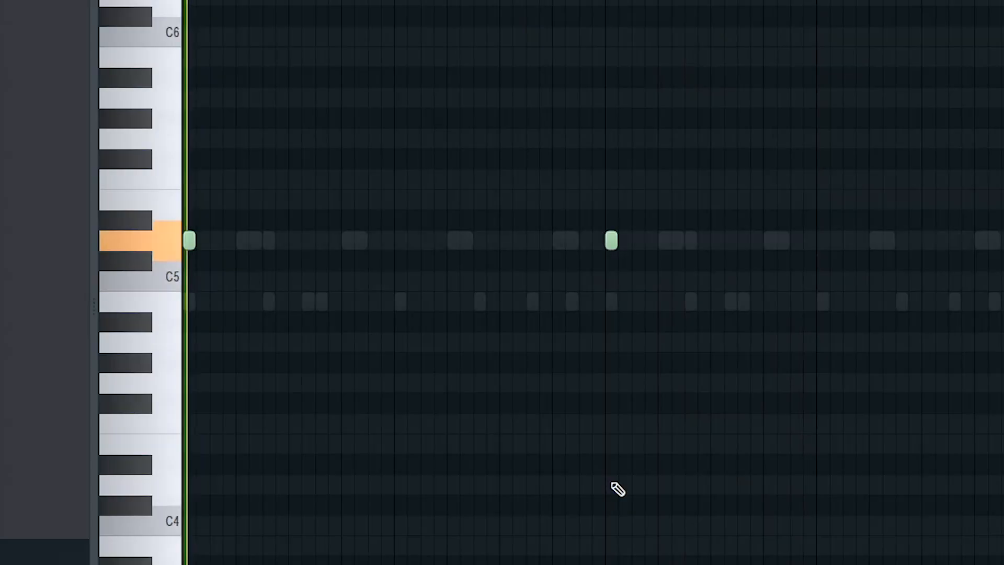
pyautogui.press('F6')
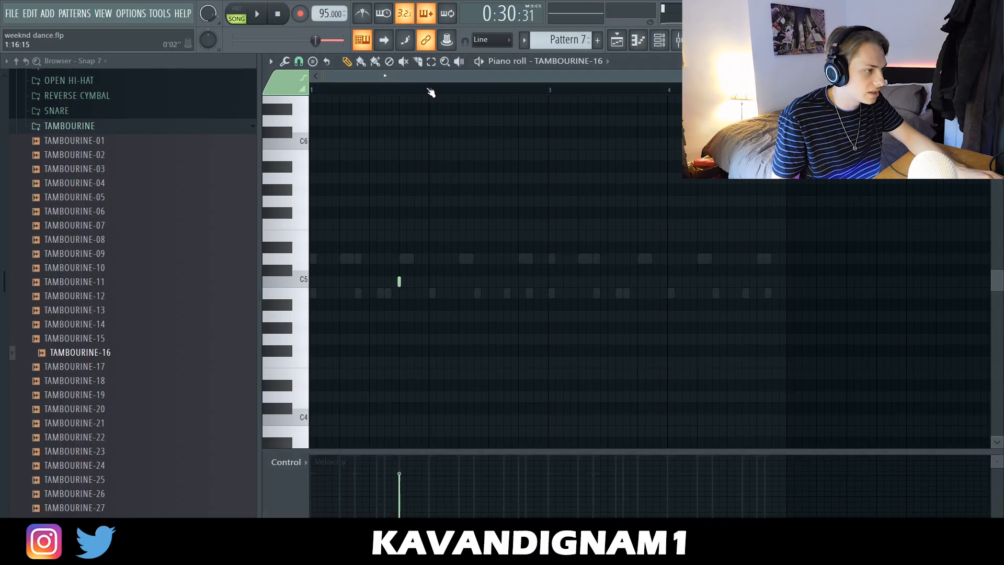
# Repeat the TAMBOURINE-16 hit on step 13 of bar 1 in bars 2, 3 and 4
pyautogui.moveTo(431, 93); pyautogui.dragTo(311, 92)
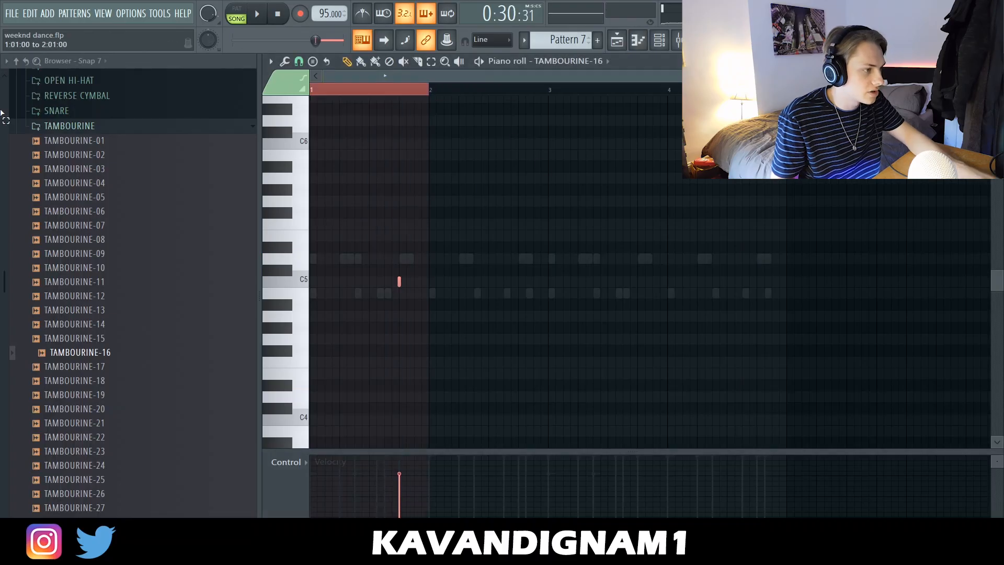
pyautogui.hotkey('ctrl', 'b')
pyautogui.hotkey('ctrl', 'b')
pyautogui.hotkey('ctrl', 'b')
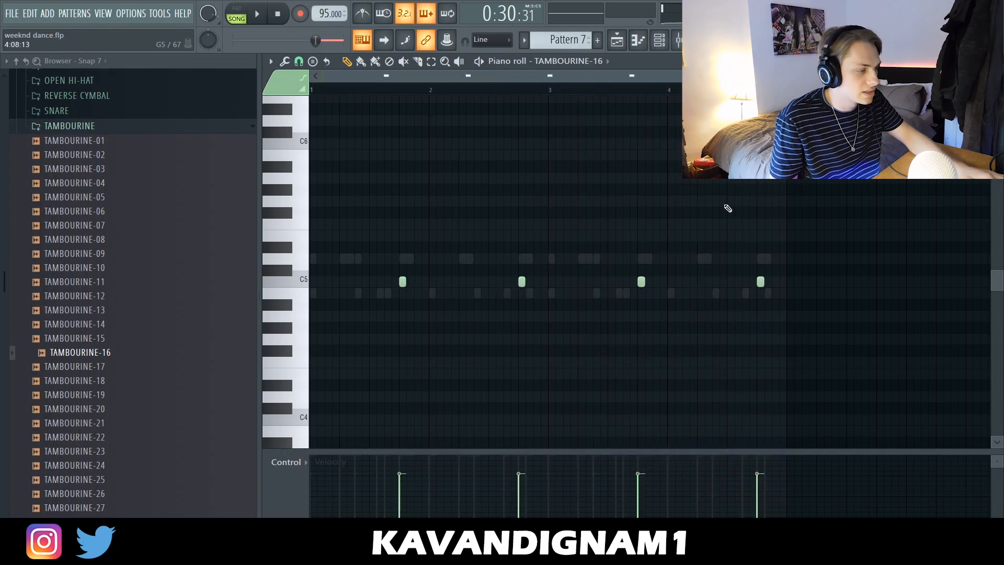
# Raise the TAMBOURINE-16 sample's trim to maximum and lower its channel volume to 53%
pyautogui.click(659, 41)
pyautogui.click(372, 492)
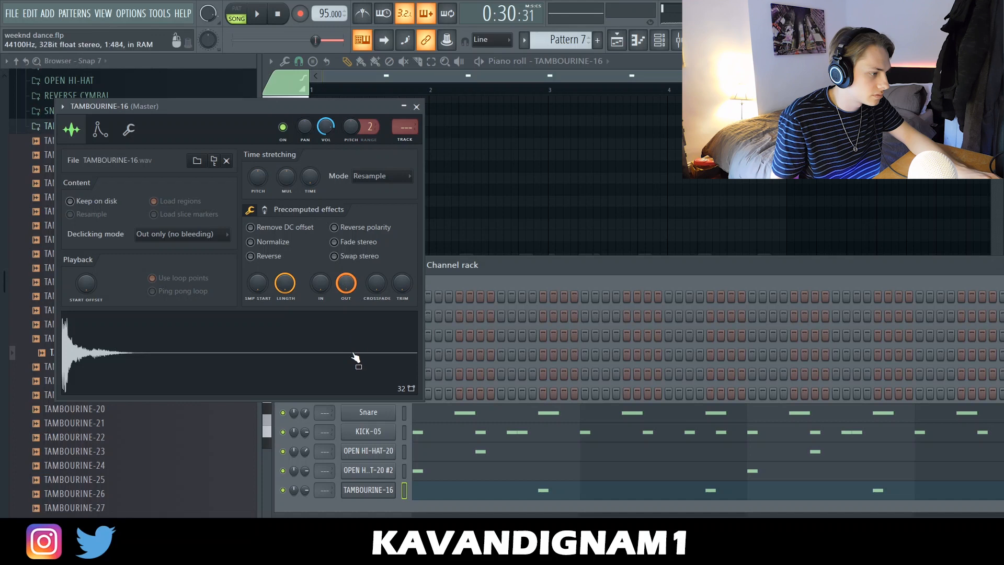
pyautogui.moveTo(403, 282); pyautogui.dragTo(403, 246)
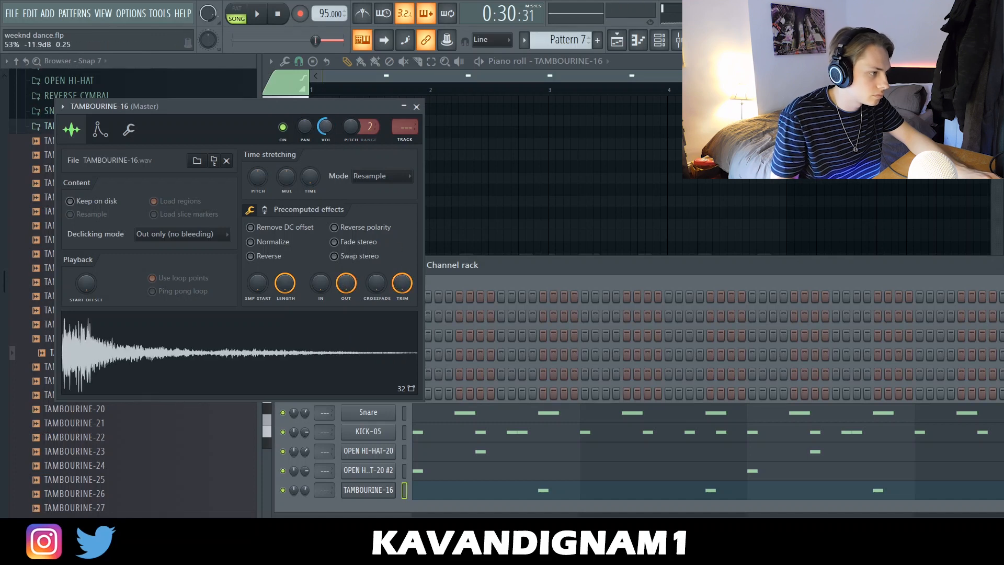
pyautogui.click(417, 107)
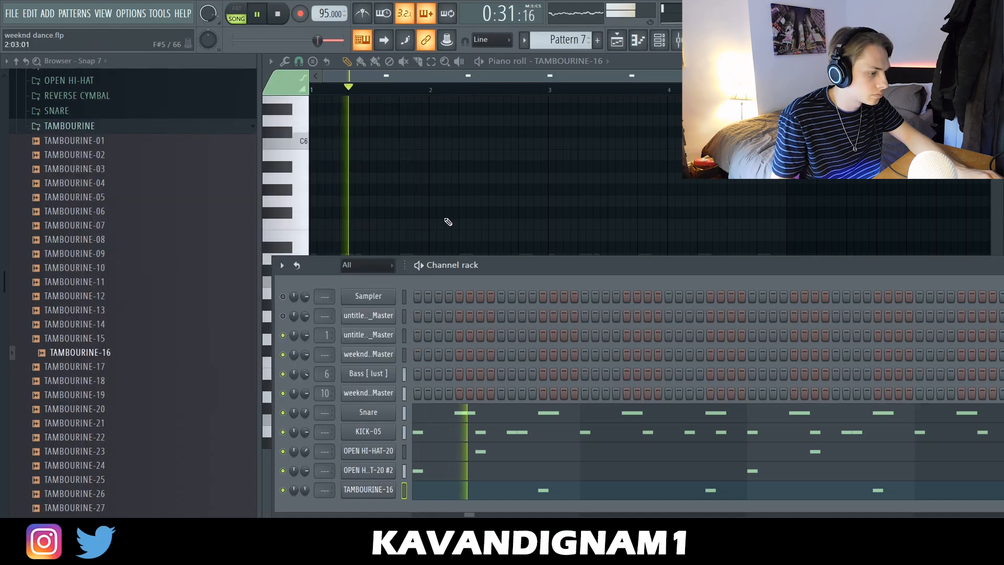
pyautogui.click(13, 6)
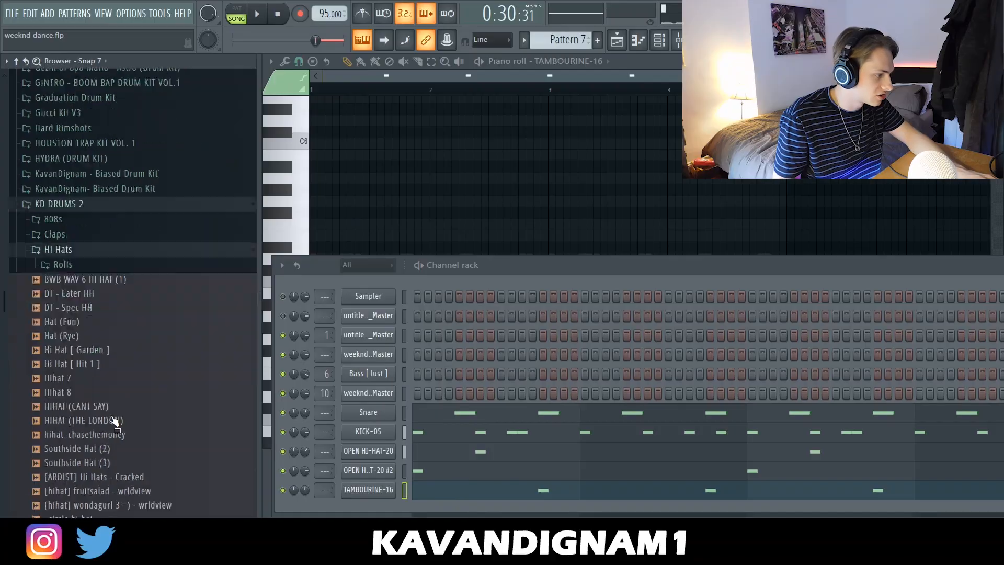
# Add Hihat 7 from the KD DRUMS 2 Hi Hats as a channel and delete its hits at the end of bar 4
pyautogui.scroll(-2, 111, 387)
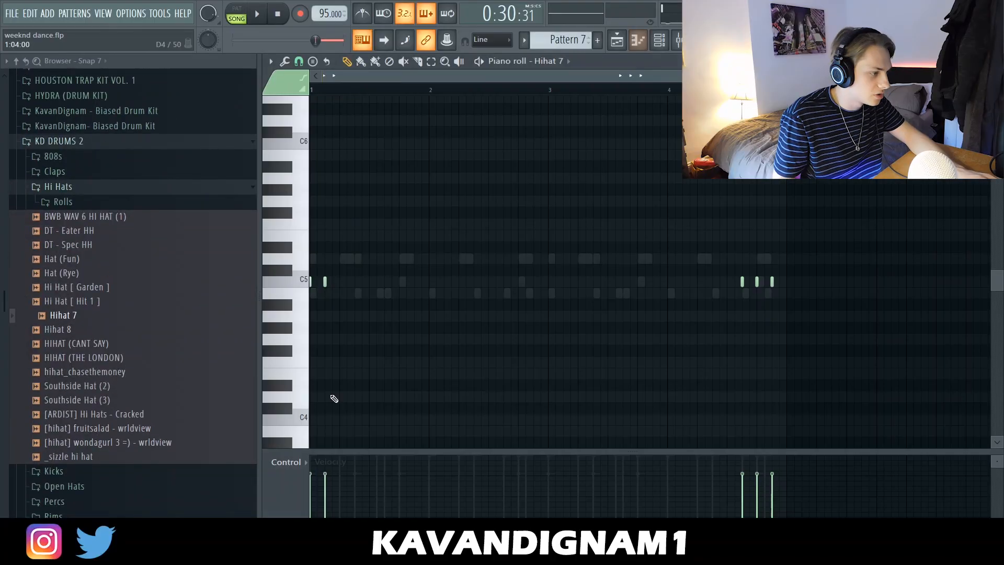
pyautogui.scroll(2, 403, 392)
pyautogui.moveTo(912, 321); pyautogui.dragTo(798, 244)
pyautogui.press('Delete')
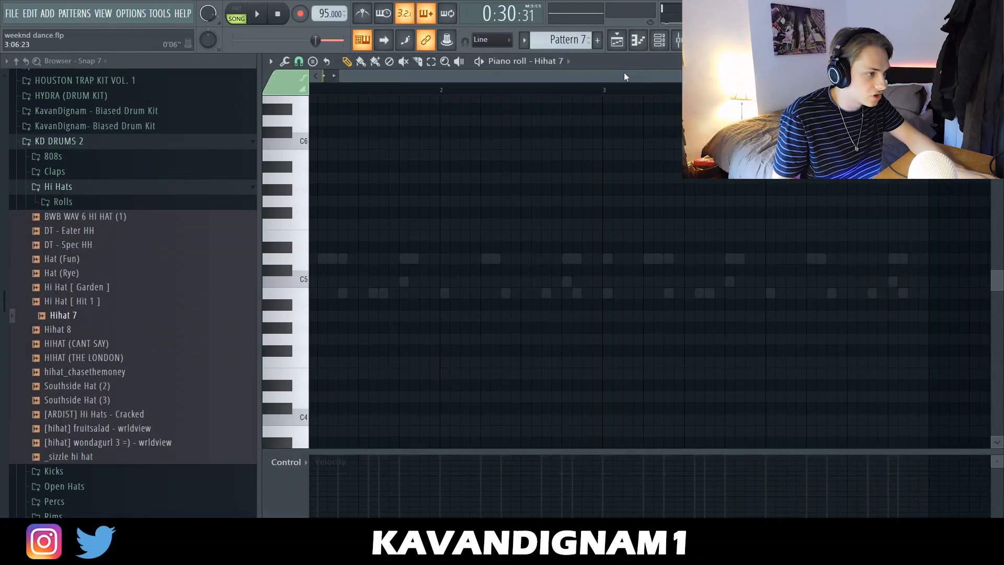
# Place Hihat 7 hits at C5 on every second step through the first half of bar 1 with varied velocities
pyautogui.click(332, 281)
pyautogui.scroll(2, 336, 299)
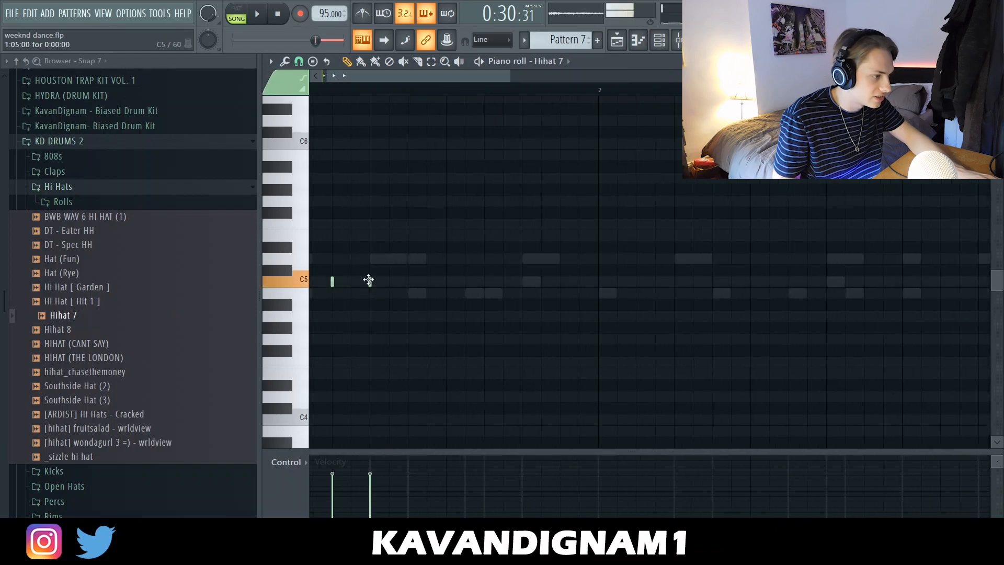
pyautogui.click(418, 284)
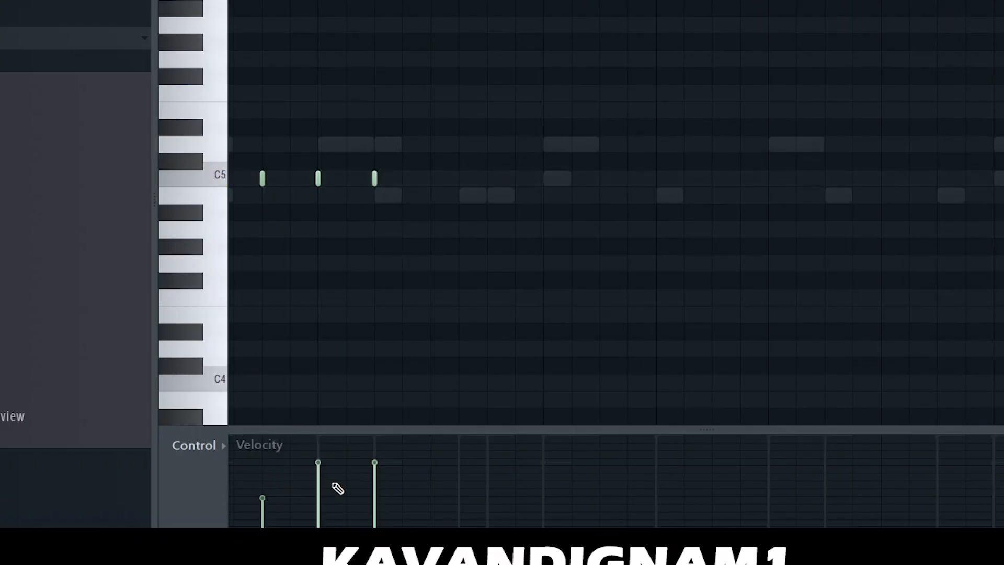
# Duplicate the four-hit Hihat 7 group seven times to fill all four bars
pyautogui.scroll(-3, 388, 492)
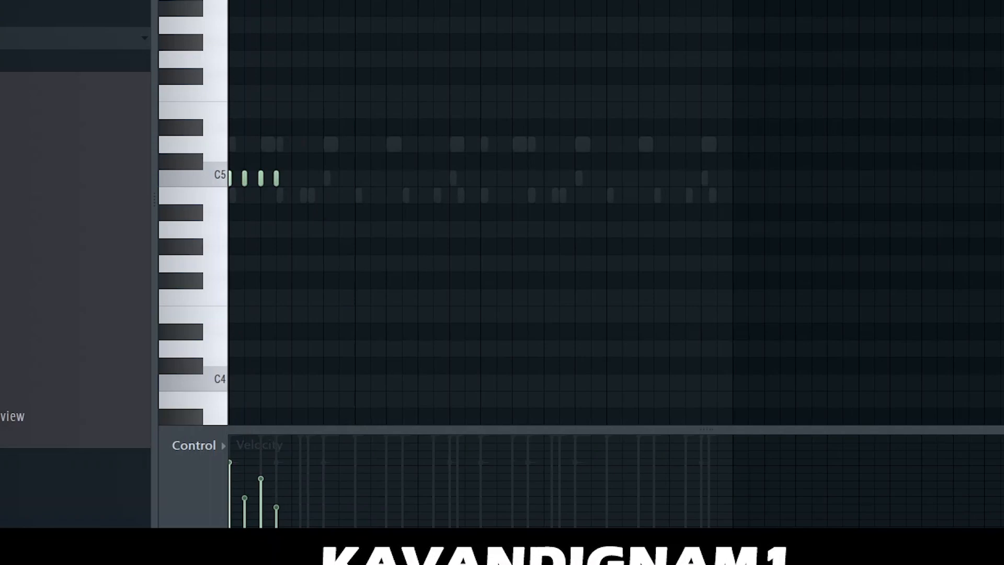
pyautogui.hotkey('ctrl', 'a')
pyautogui.hotkey('ctrl', 'b')
pyautogui.hotkey('ctrl', 'b')
pyautogui.hotkey('ctrl', 'b')
pyautogui.hotkey('ctrl', 'b')
pyautogui.hotkey('ctrl', 'b')
pyautogui.hotkey('ctrl', 'b')
pyautogui.hotkey('ctrl', 'b')
# Try lower velocities on all Hihat 7 hits, listen to them and bring the velocities back up
pyautogui.hotkey('ctrl', 'a')
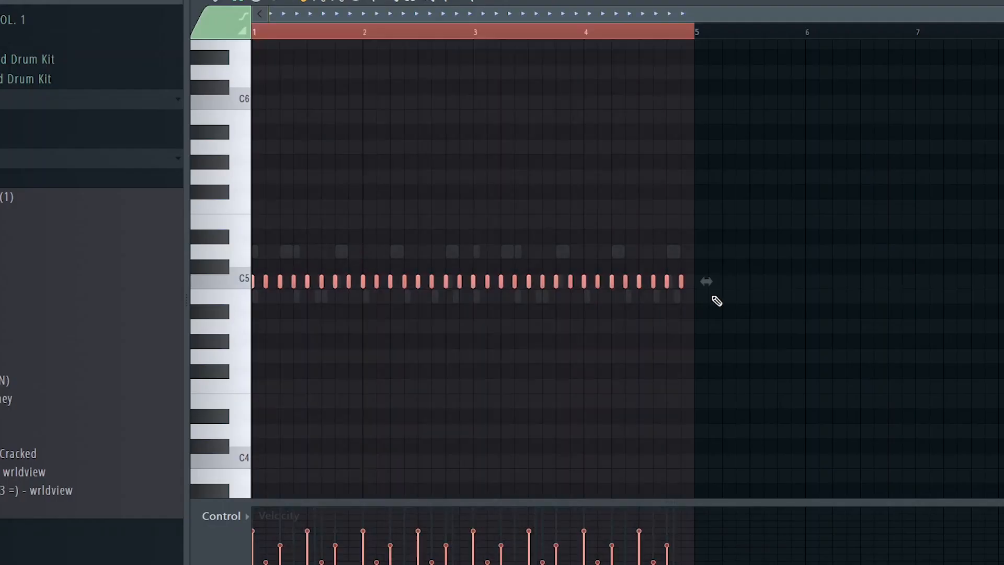
pyautogui.hotkey('ctrl', 'd')
pyautogui.press('space')
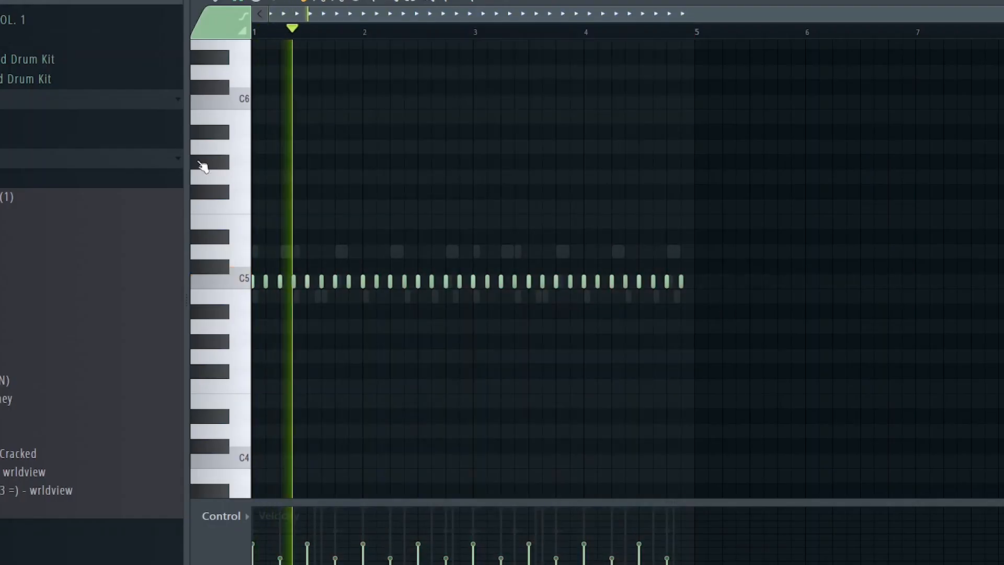
pyautogui.hotkey('ctrl', 'a')
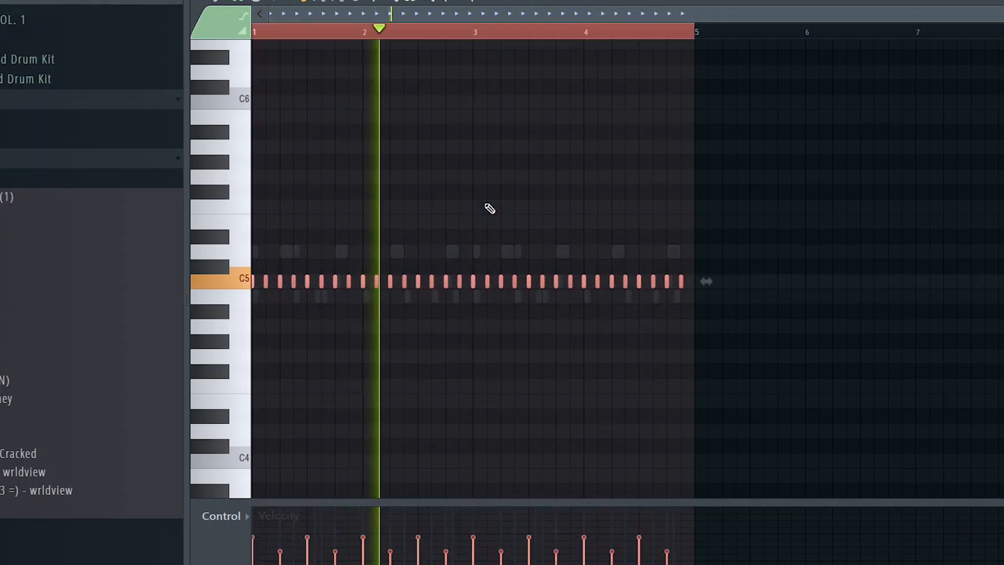
pyautogui.hotkey('ctrl', 'd')
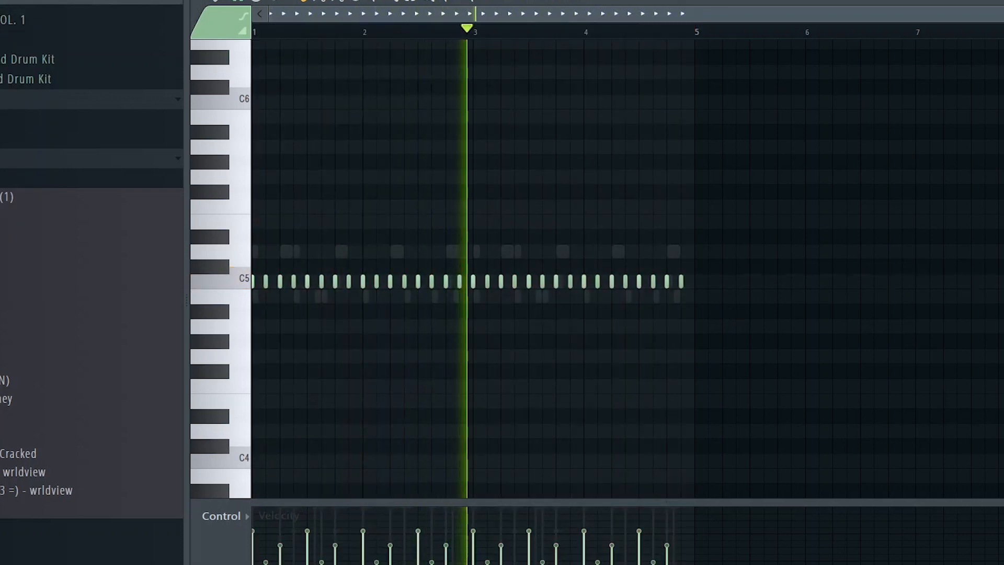
# Raise the Hihat 7 sample's trim to maximum with a fade-out of about half, and lower its channel volume
pyautogui.press('F6')
pyautogui.click(328, 547)
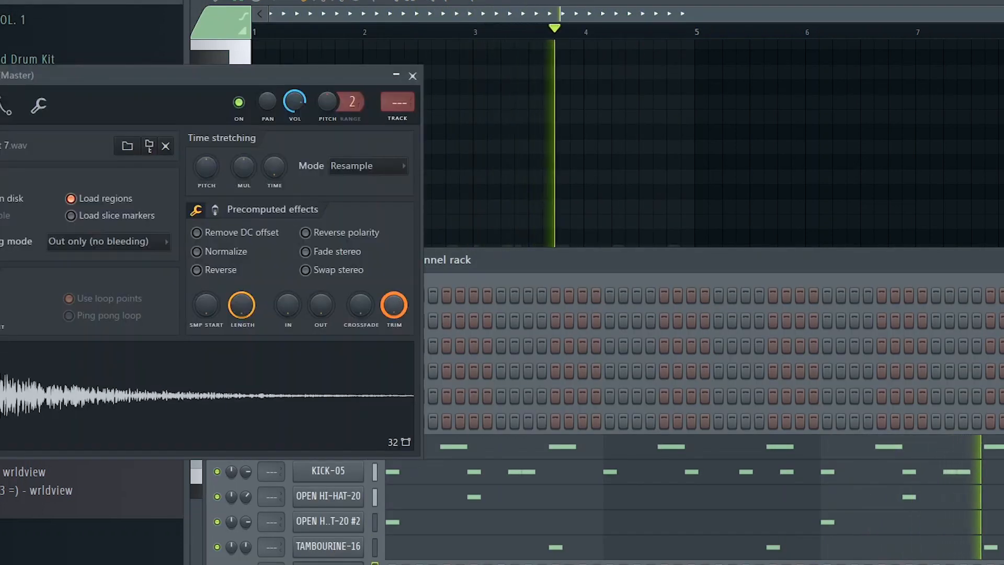
pyautogui.scroll(3, 312, 310)
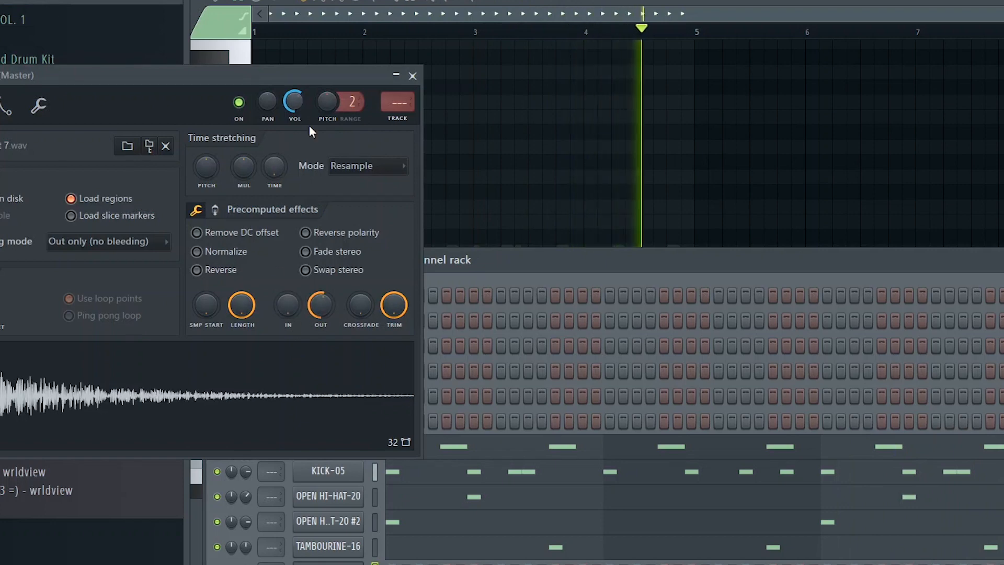
pyautogui.click(412, 75)
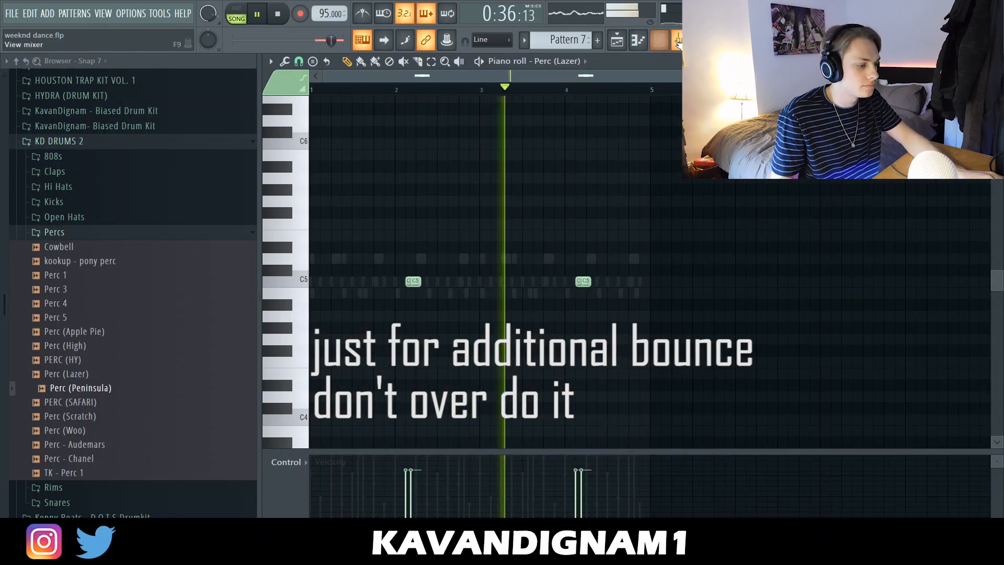
# Make the Perc (Lazer) notes legato so each one extends to the start of the following note
pyautogui.hotkey('ctrl', 'l')
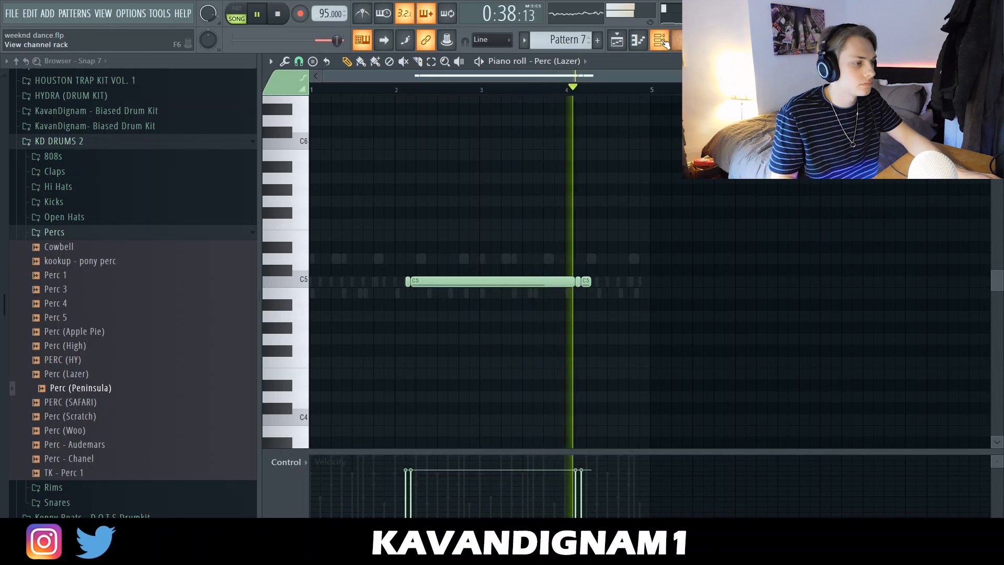
# Place three Perc (Peninsula) hits with rising velocities on steps 9, 10 and 11 of bar 1 and raise all three velocities
pyautogui.click(659, 40)
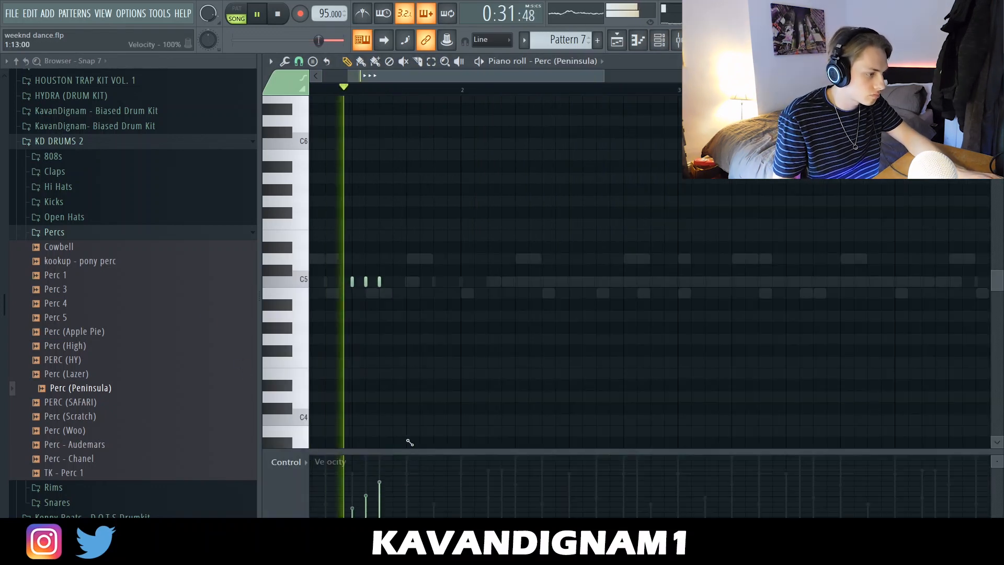
pyautogui.press('space')
pyautogui.hotkey('ctrl', 'a')
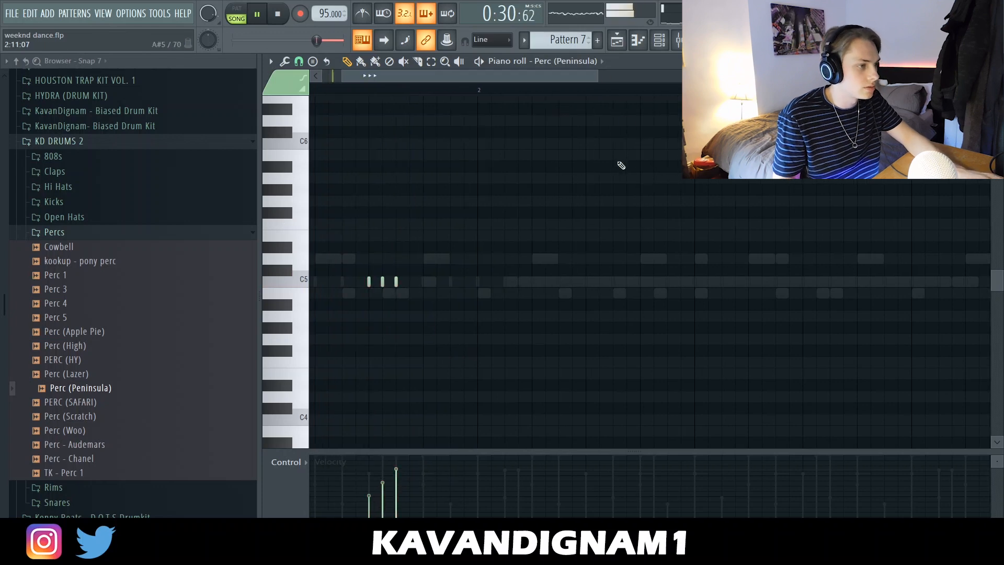
# Repeat the three Perc (Peninsula) hits in bar 3 and transpose all of them up two semitones to D5
pyautogui.scroll(-2, 618, 162)
pyautogui.moveTo(567, 91); pyautogui.dragTo(2, 347)
pyautogui.hotkey('ctrl', 'b')
pyautogui.hotkey('ctrl', 'd')
pyautogui.hotkey('shift', 'Up')
pyautogui.hotkey('shift', 'Up')
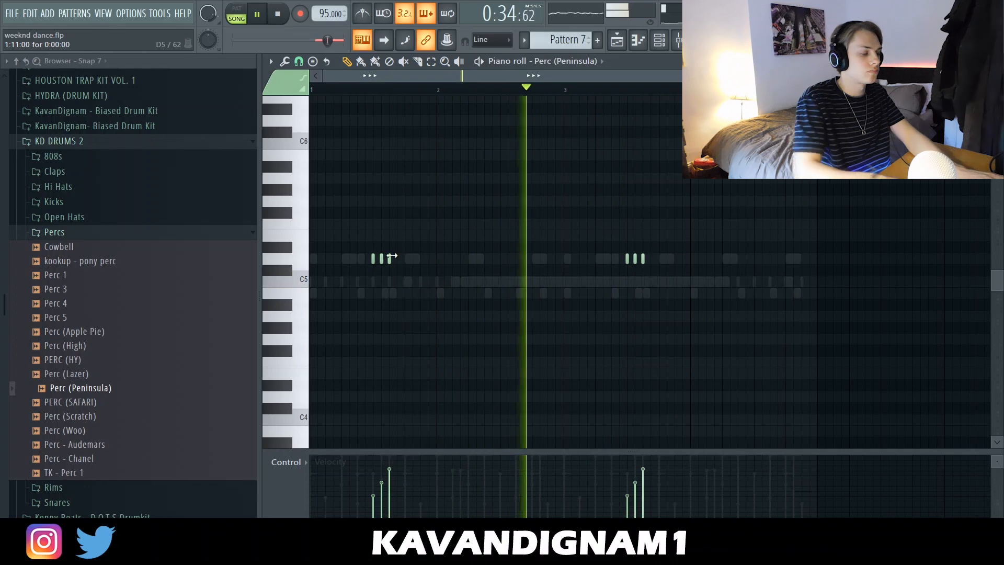
# Save the project
pyautogui.click(666, 47)
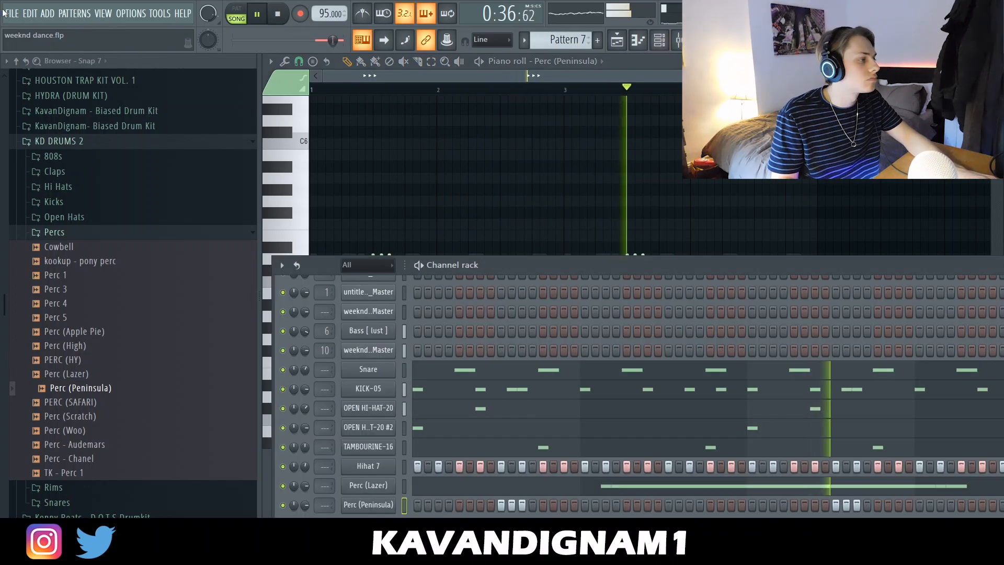
pyautogui.click(11, 14)
pyautogui.click(32, 72)
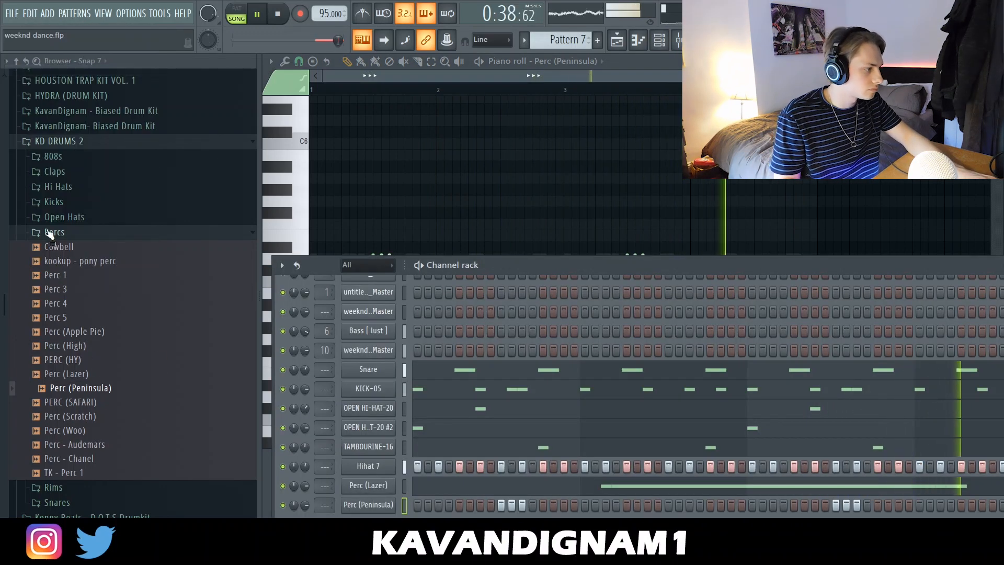
# Add BWB WAV 6 ROLL HAT (2) as a channel with a hit on step 3 of each of the four bars
pyautogui.click(60, 231)
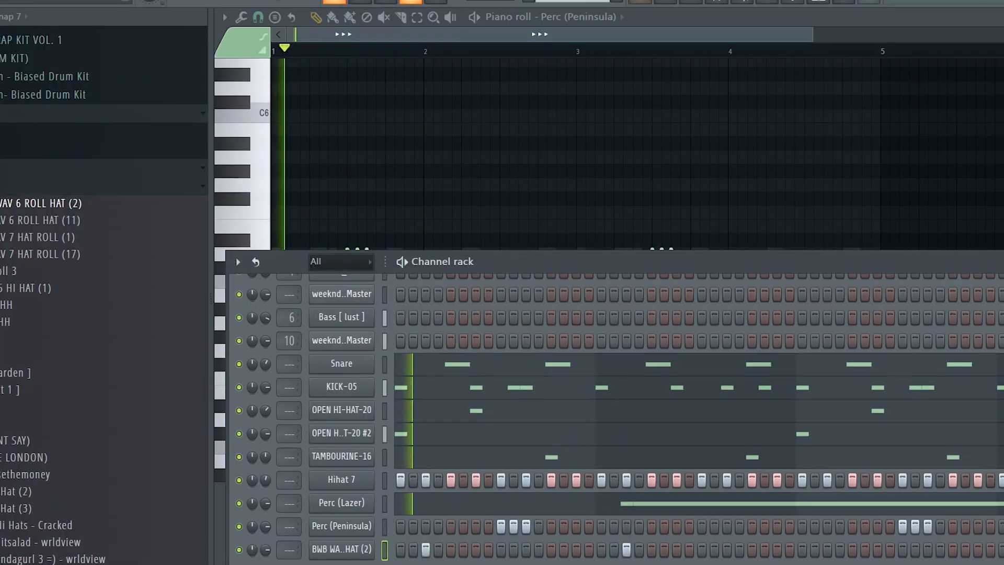
pyautogui.click(564, 191)
pyautogui.hotkey('ctrl', 'b')
pyautogui.hotkey('ctrl', 'd')
# Transpose all BWB WAV 6 ROLL HAT (2) hits up two semitones to D5 and lower their velocities
pyautogui.hotkey('shift', 'Up')
pyautogui.hotkey('shift', 'Up')
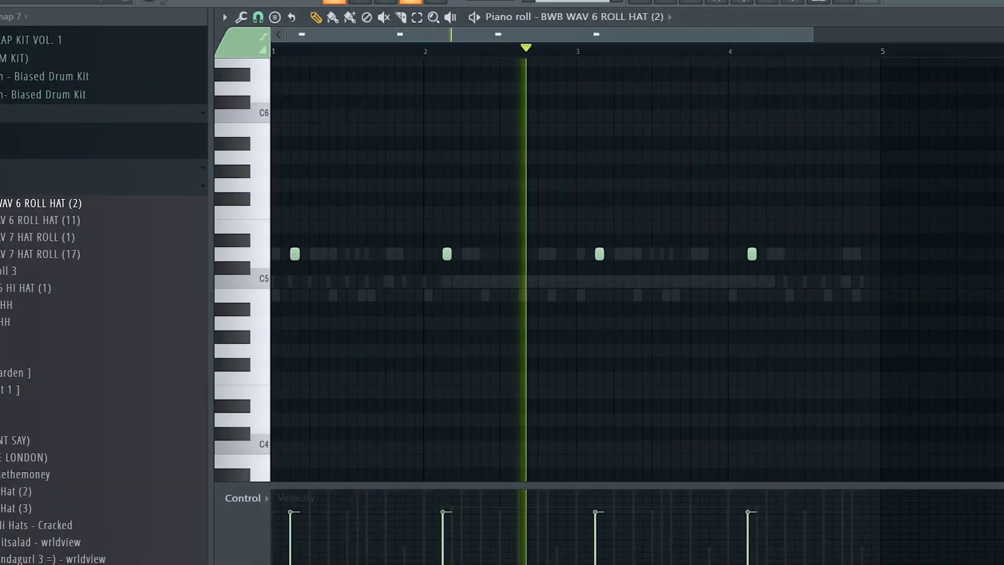
pyautogui.hotkey('ctrl', 'a')
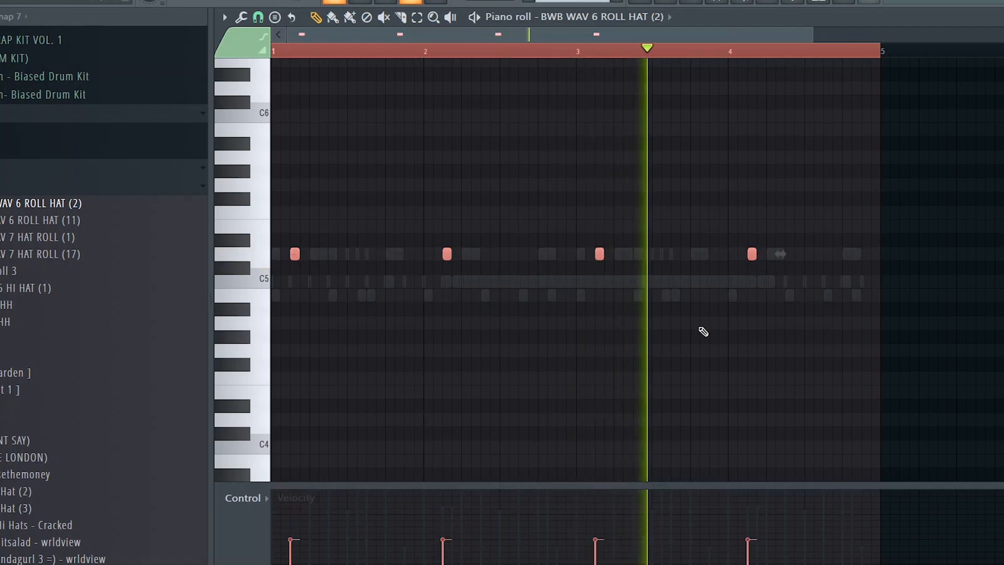
pyautogui.hotkey('ctrl', 'd')
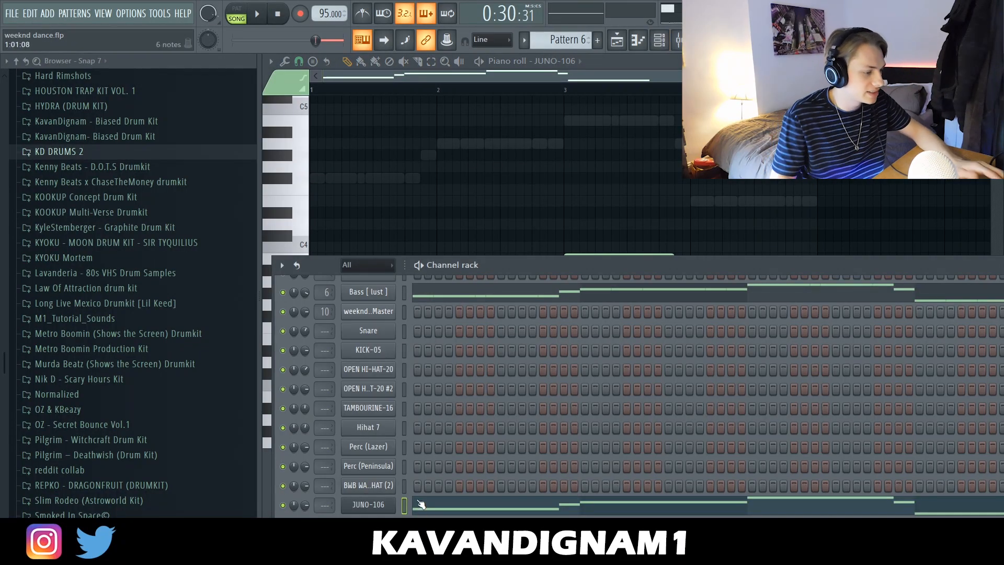
# Reorder the channel rack so that the JUNO-106 channel sits between Bass [ lust ] and Snare
pyautogui.hotkey('alt', 'Up')
pyautogui.hotkey('alt', 'Up')
pyautogui.hotkey('alt', 'Up')
pyautogui.hotkey('alt', 'Up')
pyautogui.hotkey('alt', 'Up')
pyautogui.hotkey('alt', 'Up')
pyautogui.hotkey('alt', 'Up')
pyautogui.hotkey('alt', 'Up')
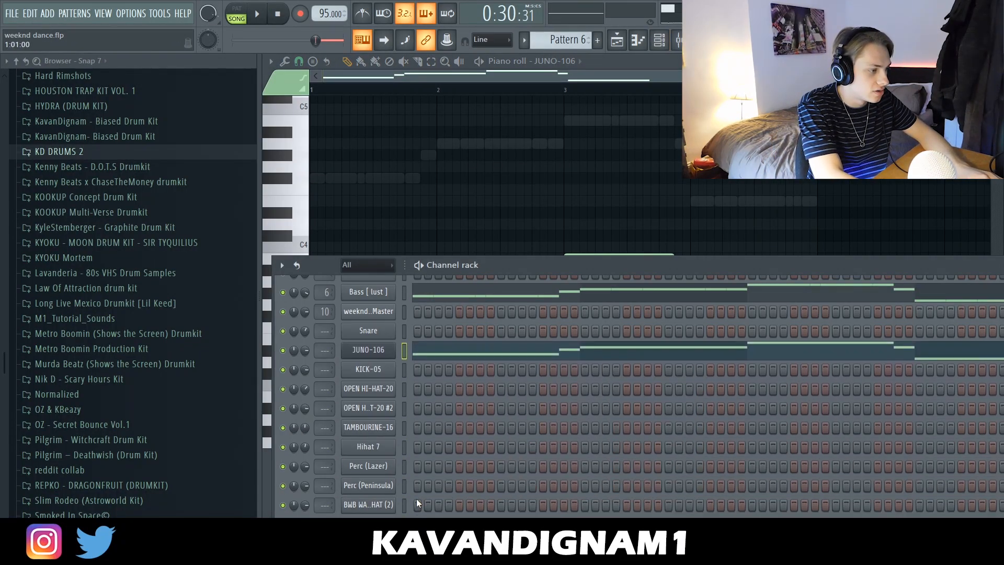
pyautogui.hotkey('alt', 'Up')
pyautogui.hotkey('alt', 'Up')
pyautogui.hotkey('alt', 'Down')
pyautogui.hotkey('alt', 'Down')
pyautogui.hotkey('alt', 'Down')
pyautogui.hotkey('alt', 'Down')
pyautogui.hotkey('alt', 'Down')
pyautogui.hotkey('alt', 'Down')
pyautogui.hotkey('alt', 'Down')
pyautogui.hotkey('alt', 'Down')
pyautogui.hotkey('alt', 'Down')
pyautogui.hotkey('alt', 'Down')
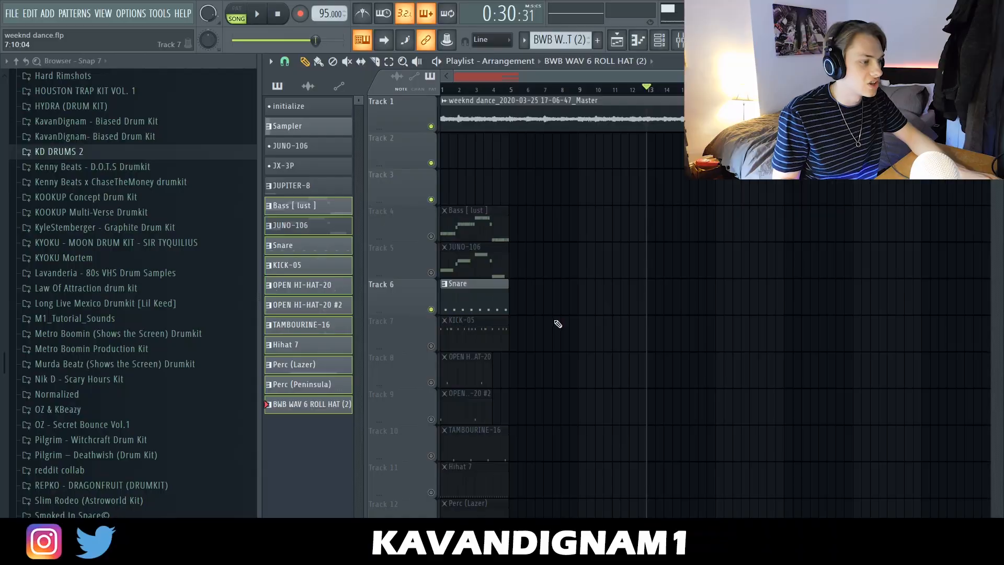
# Duplicate the four-bar clips on playlist tracks 4 to 14 seven times to fill 32 bars
pyautogui.scroll(-2, 558, 324)
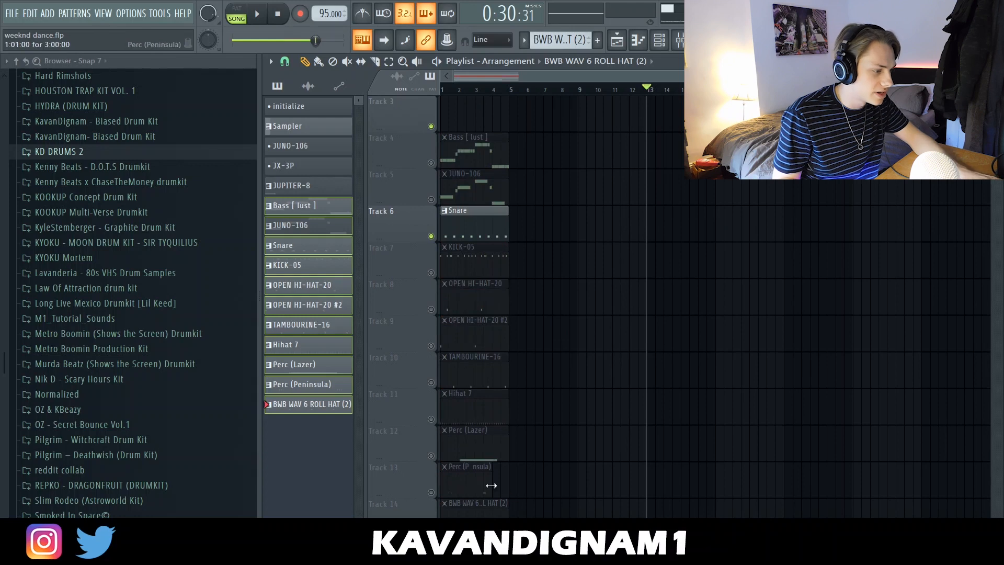
pyautogui.scroll(-3, 505, 471)
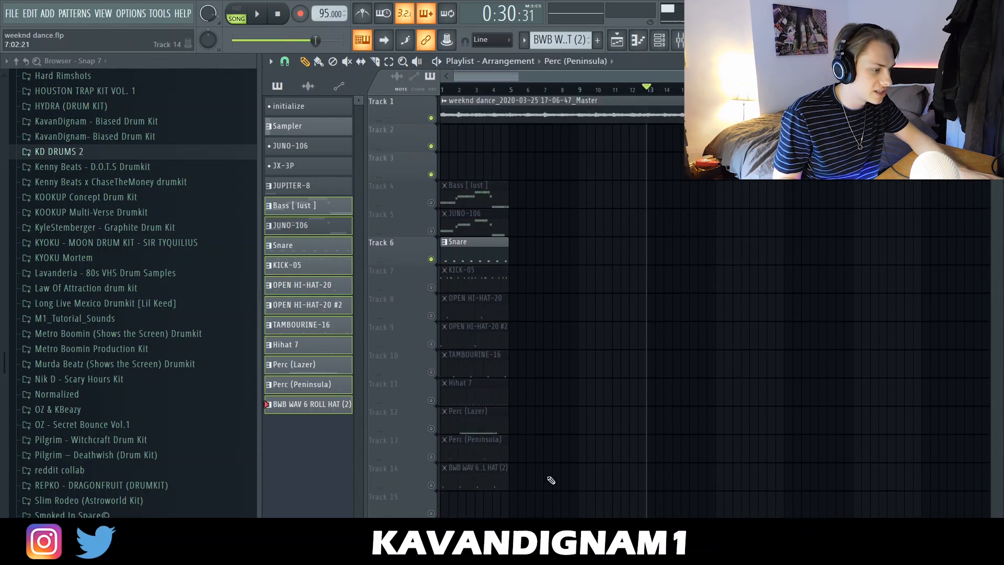
pyautogui.moveTo(549, 474); pyautogui.dragTo(421, 262)
pyautogui.hotkey('ctrl', 'b')
pyautogui.hotkey('ctrl', 'b')
pyautogui.hotkey('ctrl', 'b')
pyautogui.hotkey('ctrl', 'b')
pyautogui.hotkey('ctrl', 'b')
pyautogui.hotkey('ctrl', 'b')
pyautogui.hotkey('ctrl', 'b')
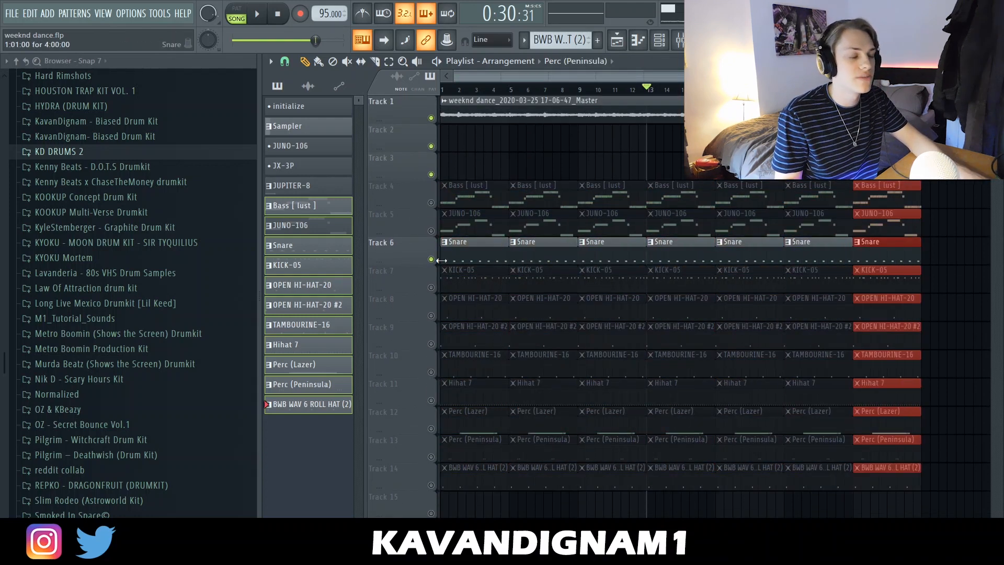
# Take the Snare track out of solo so all pattern tracks are enabled, and save the project
pyautogui.rightClick(432, 203)
pyautogui.rightClick(431, 203)
pyautogui.click(12, 14)
pyautogui.click(25, 75)
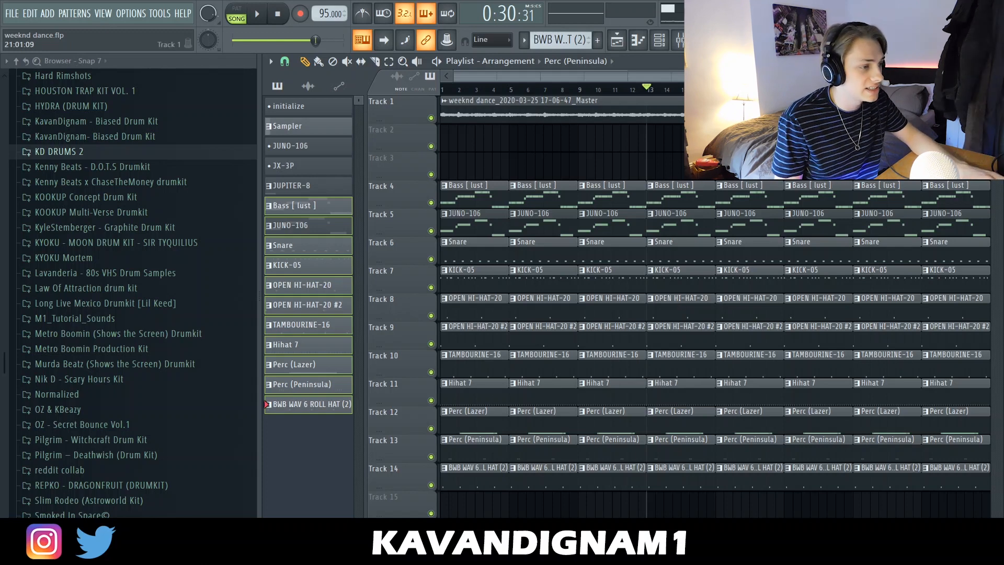
pyautogui.scroll(-2, 772, 163)
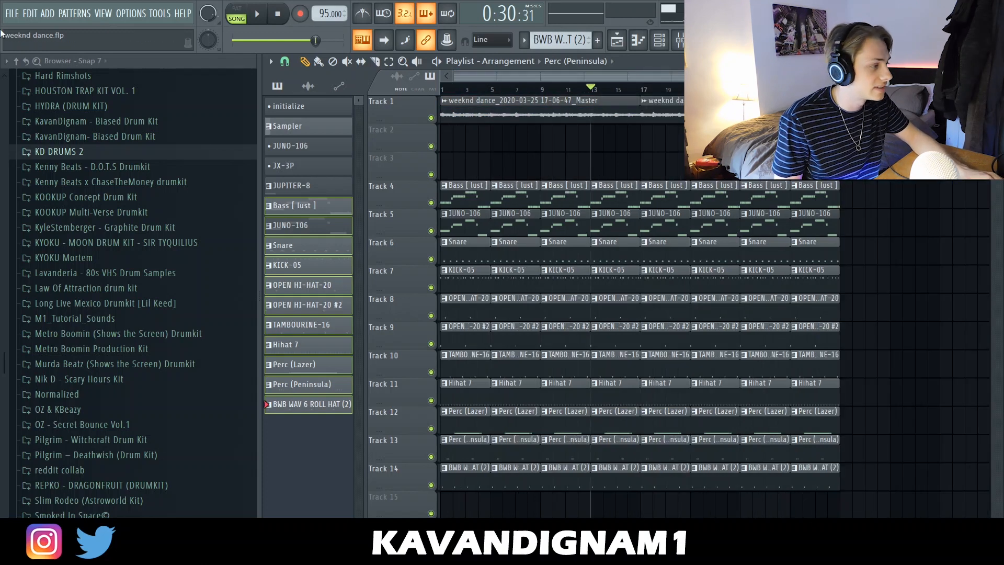